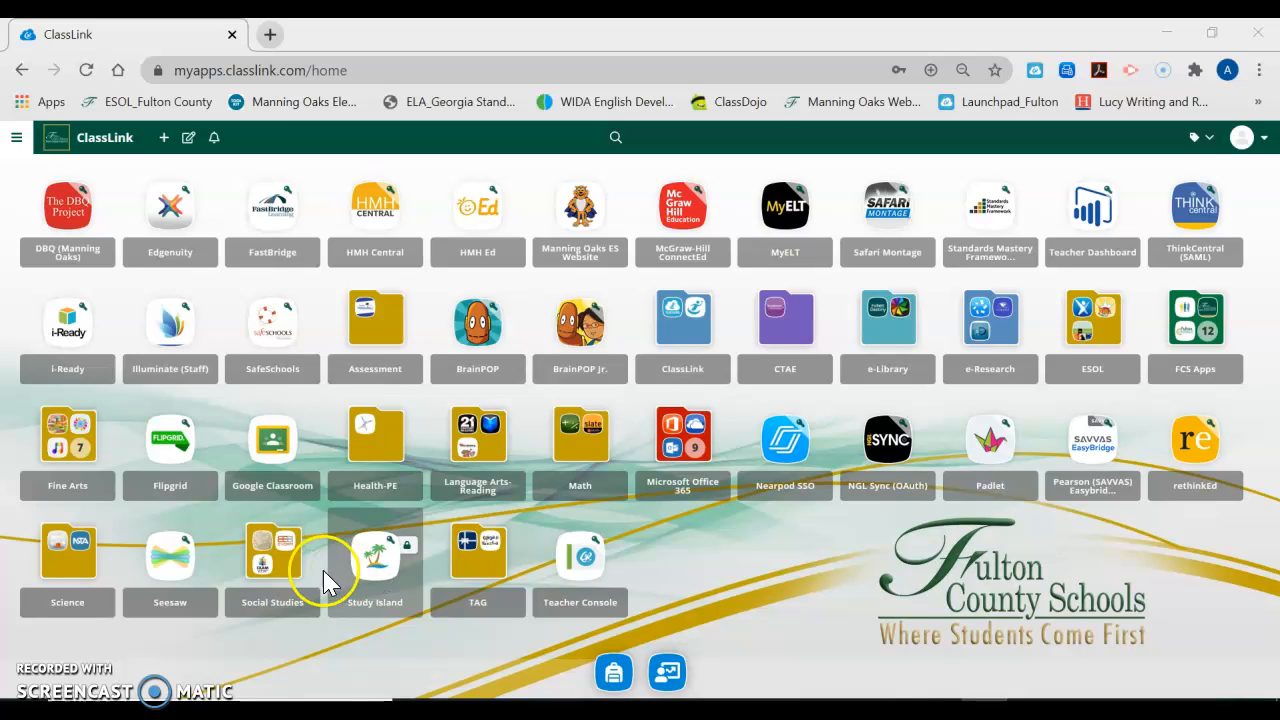
Step: Open Seesaw from the ClassLink apps and switch to the class named Model Class
left_click(196, 606)
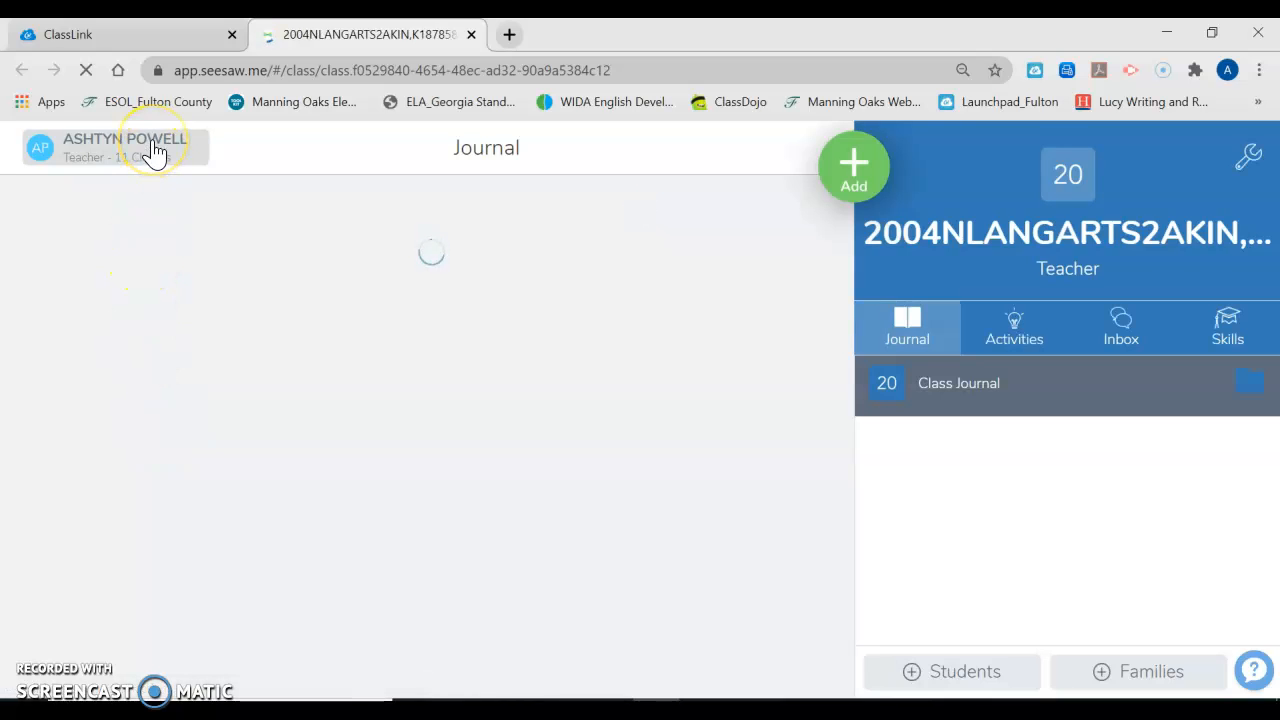
left_click(153, 150)
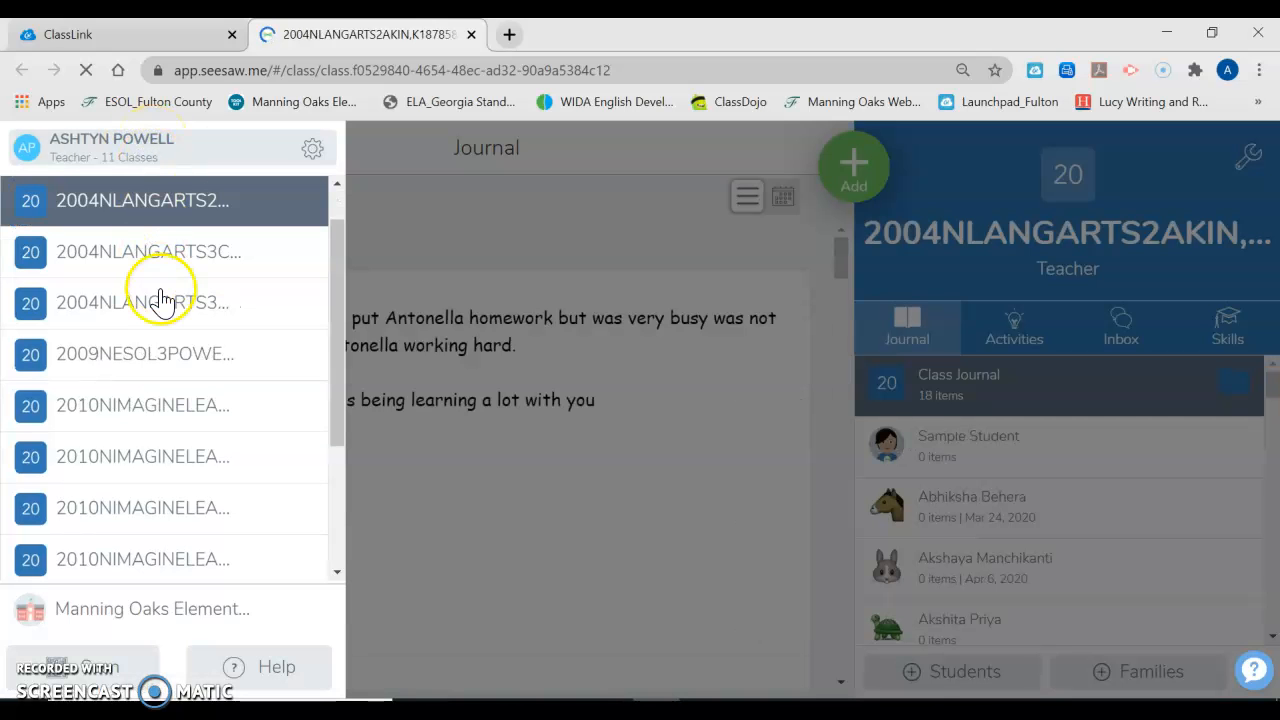
scroll(157, 295, "down", 4)
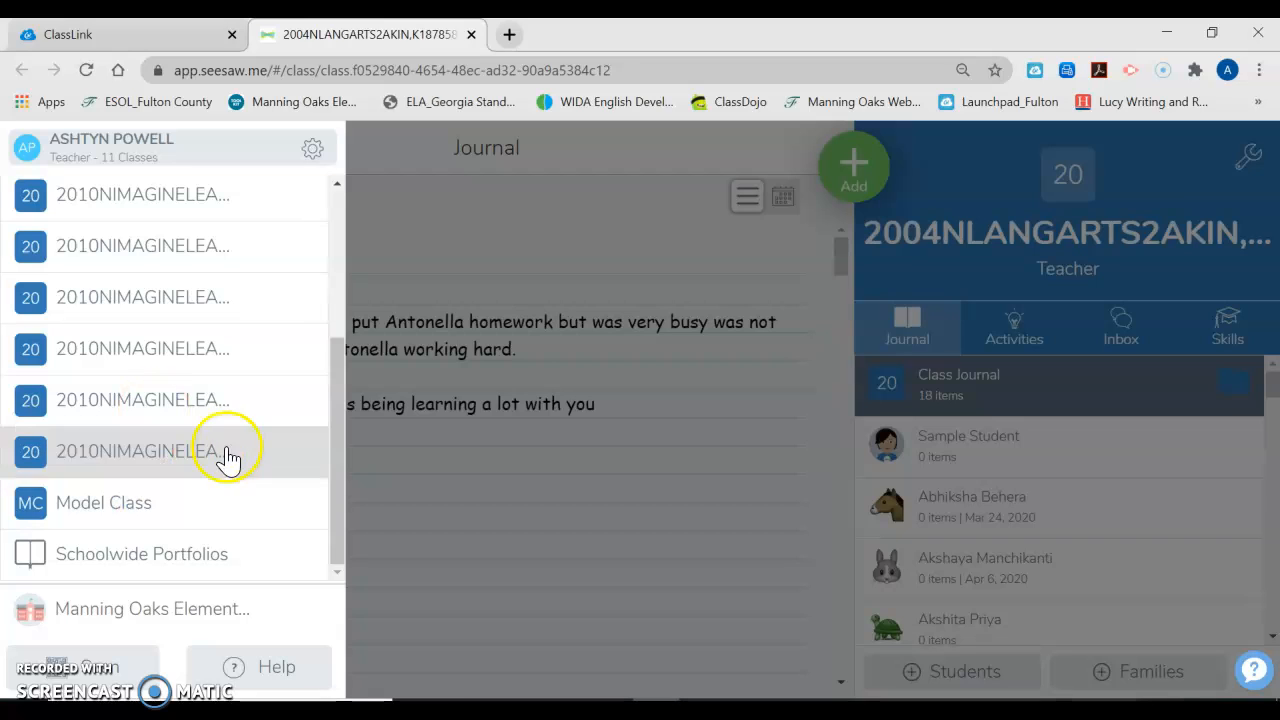
scroll(232, 344, "up", 1)
scroll(232, 344, "up", 5)
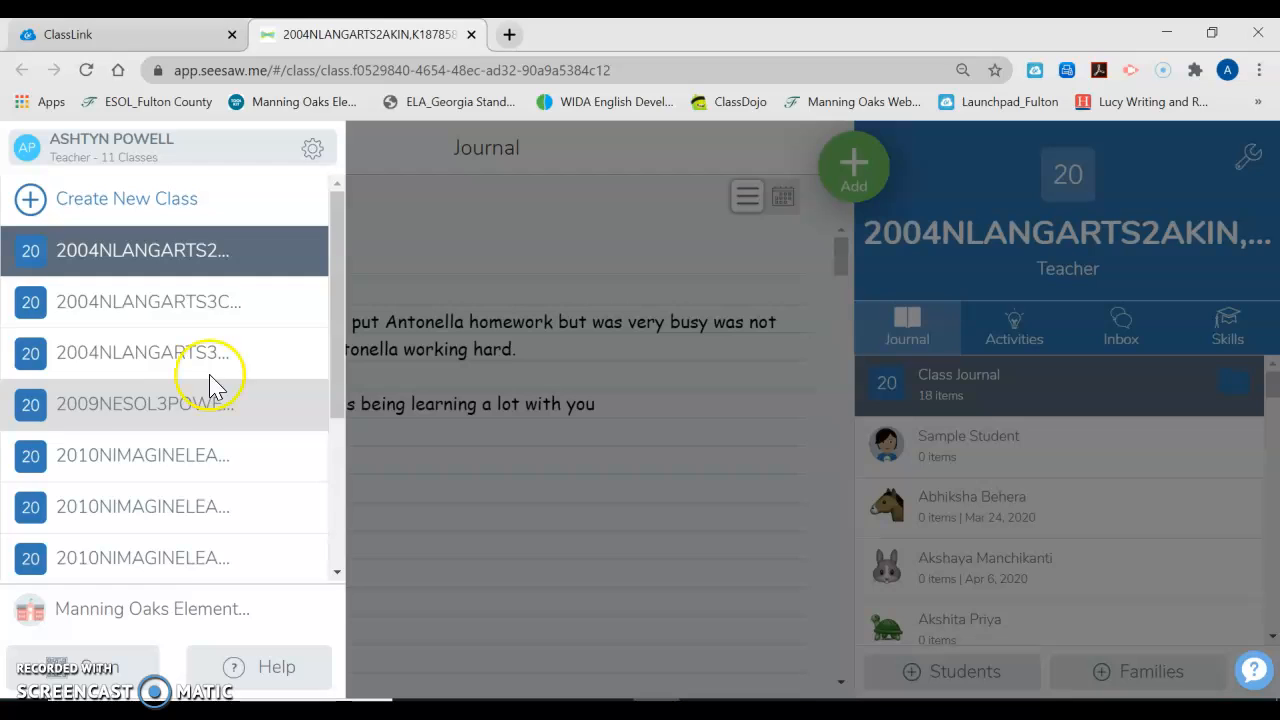
left_click(200, 212)
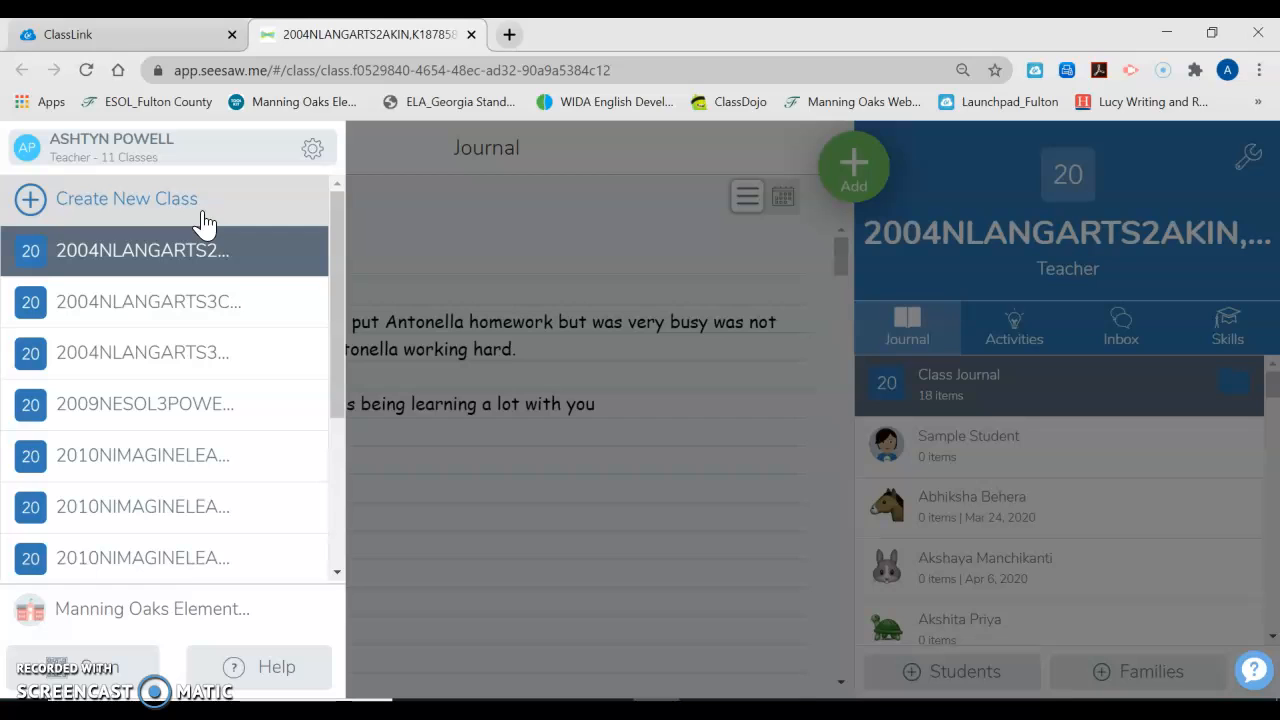
scroll(203, 223, "down", 1)
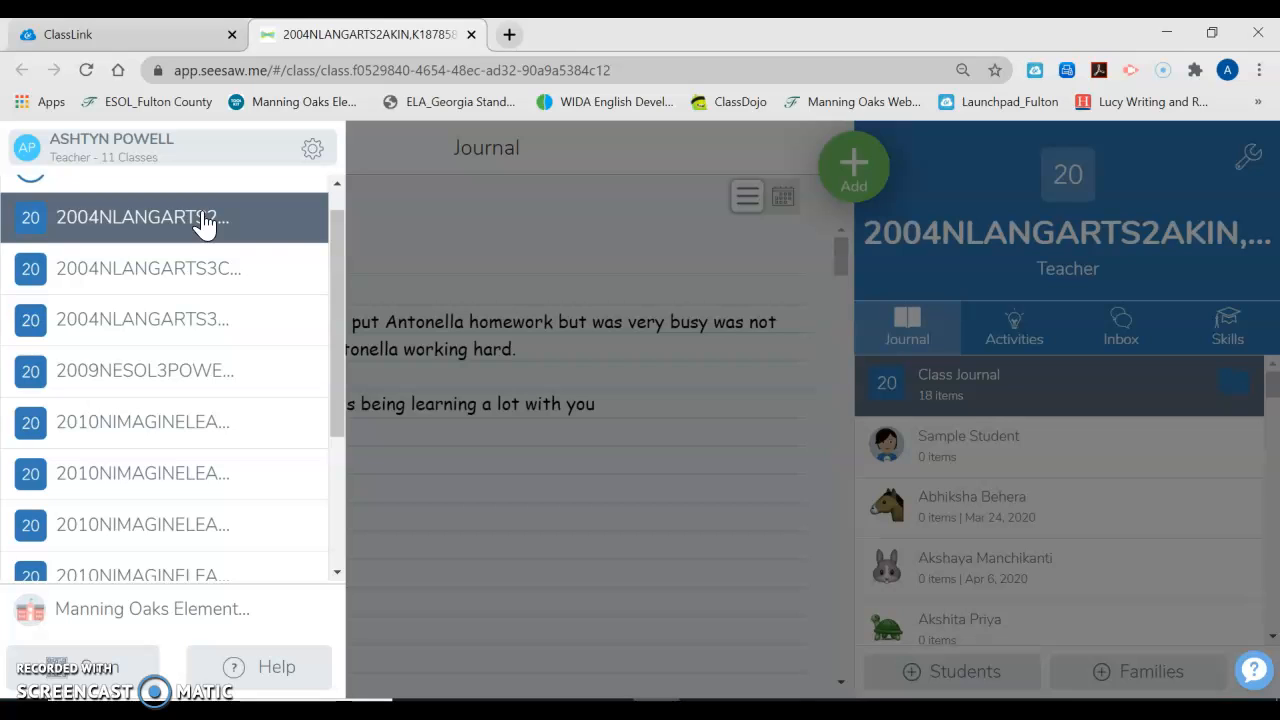
scroll(203, 223, "down", 5)
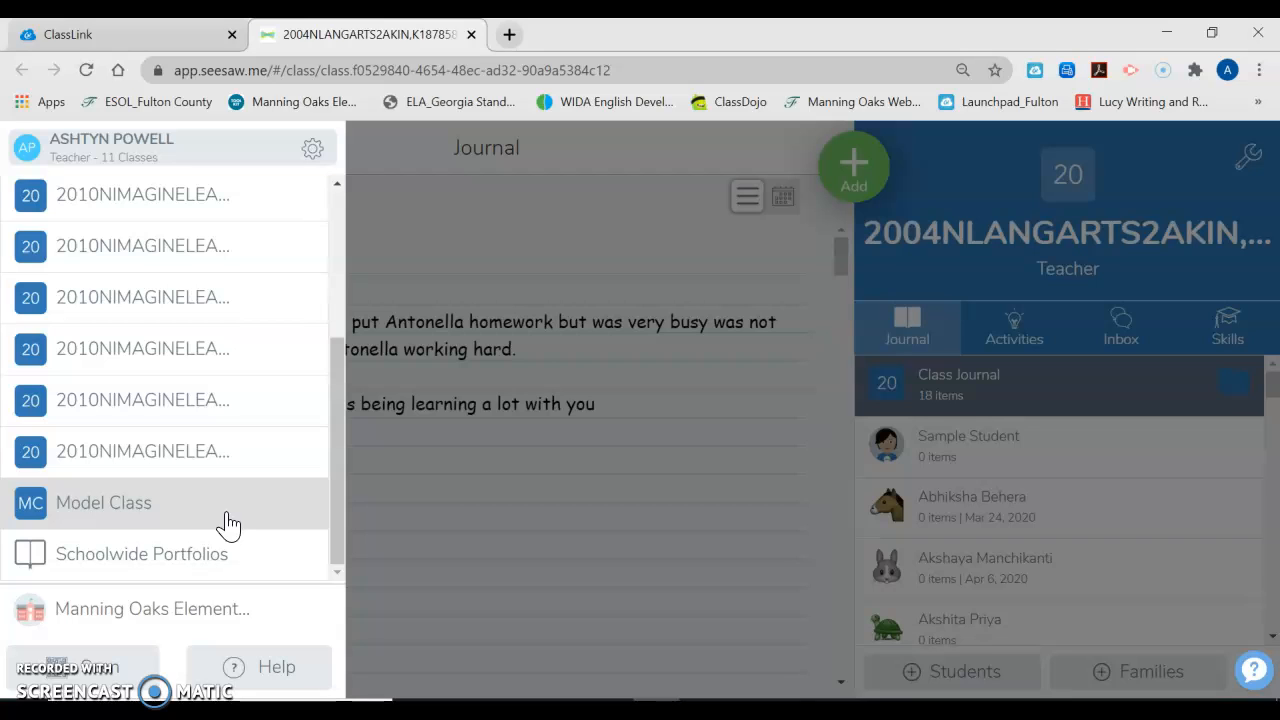
left_click(227, 521)
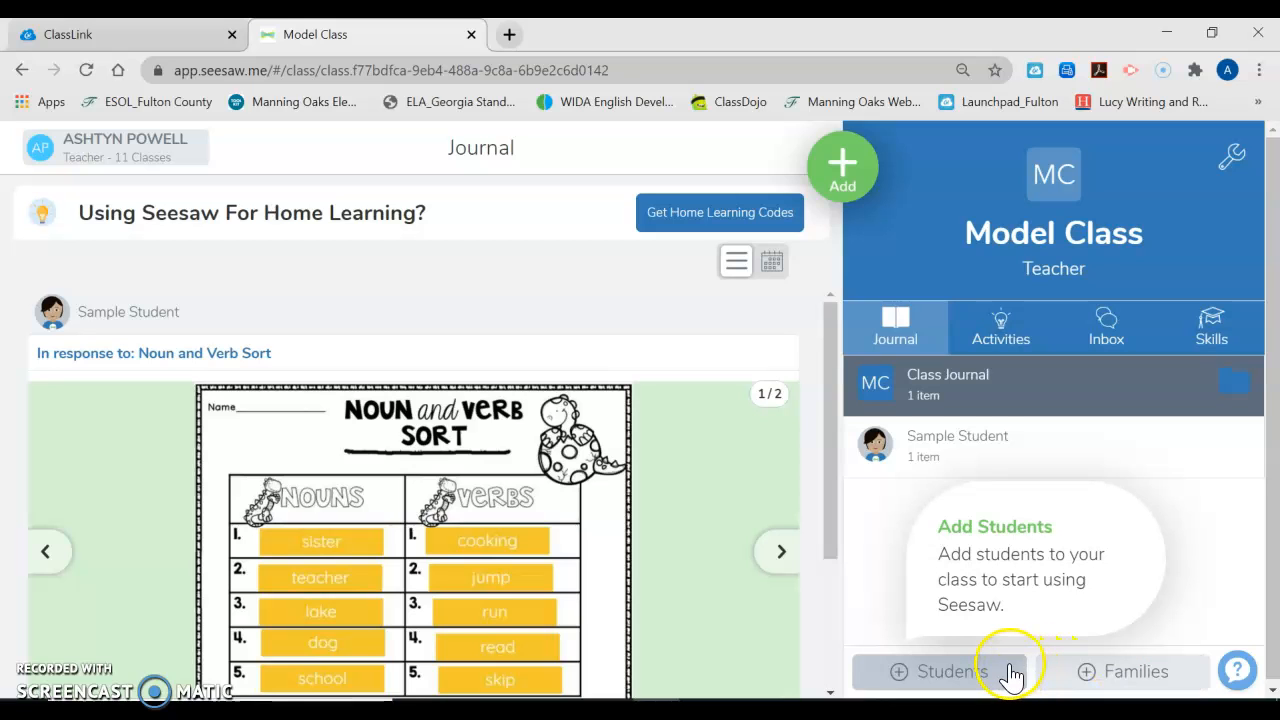
Step: Look through the Model Class's Activities, Inbox and Skills sections, then return to its Journal
left_click(993, 330)
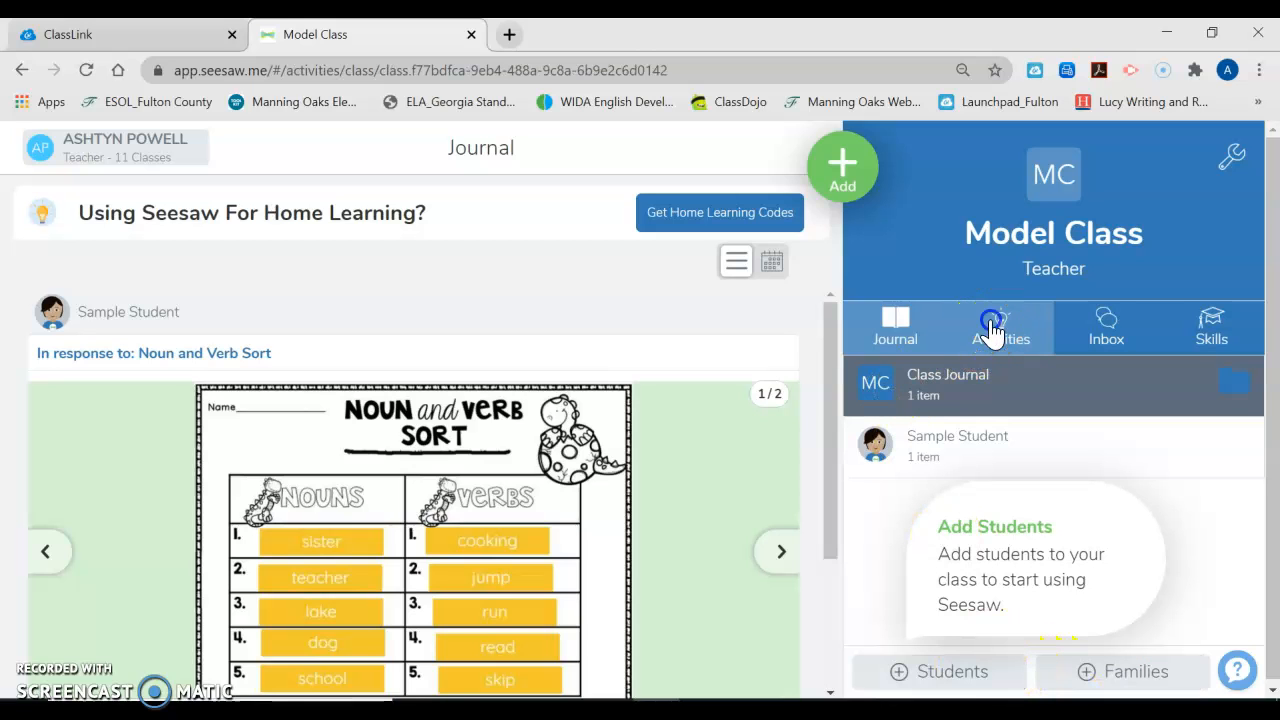
left_click(1102, 323)
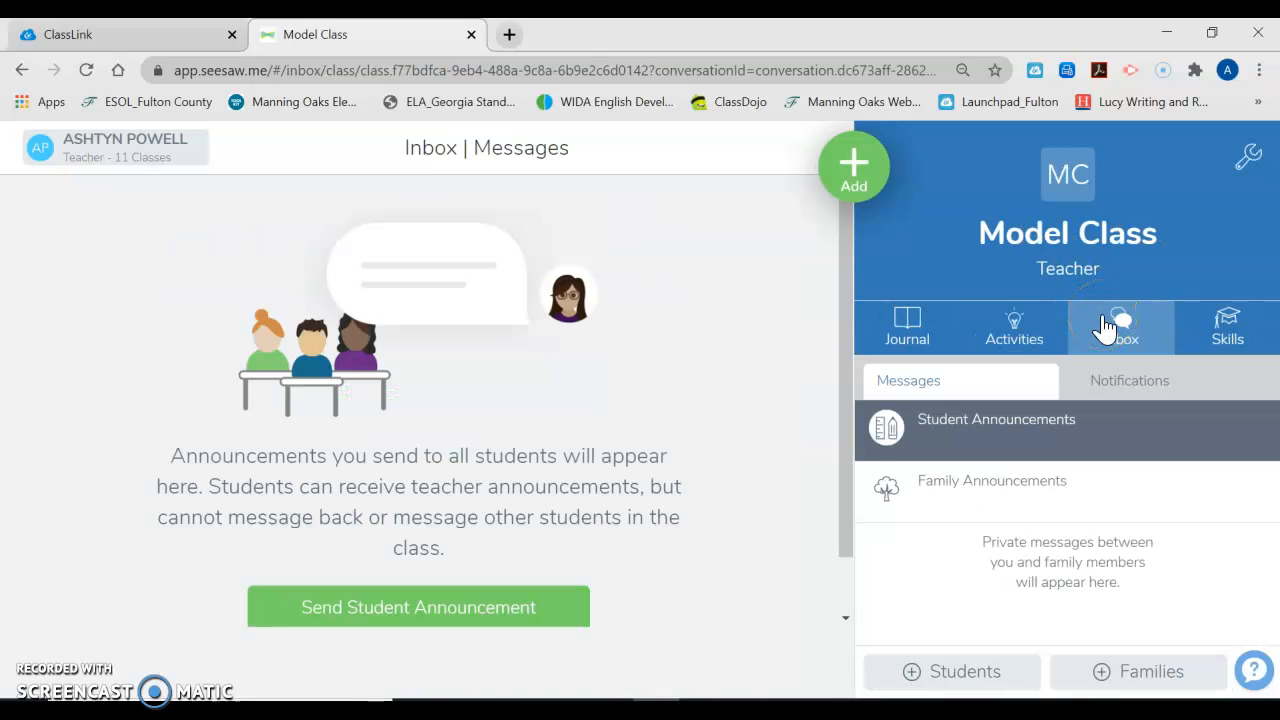
left_click(1203, 338)
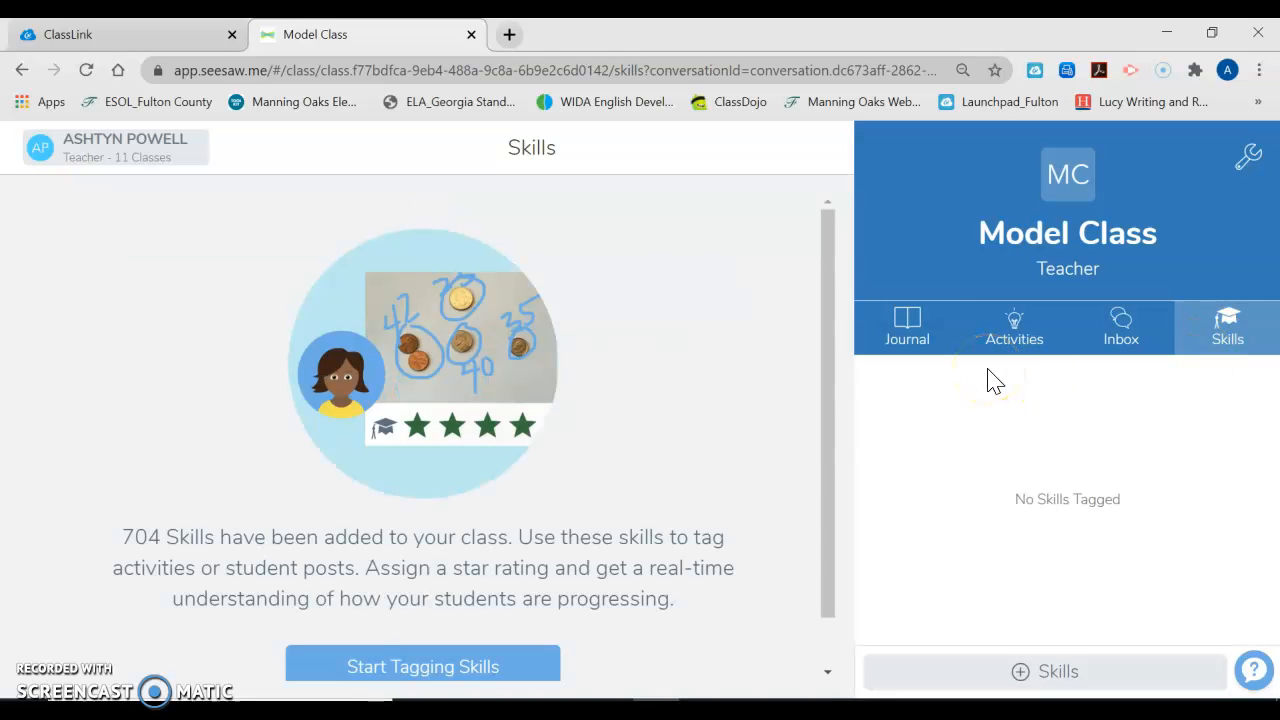
left_click(918, 337)
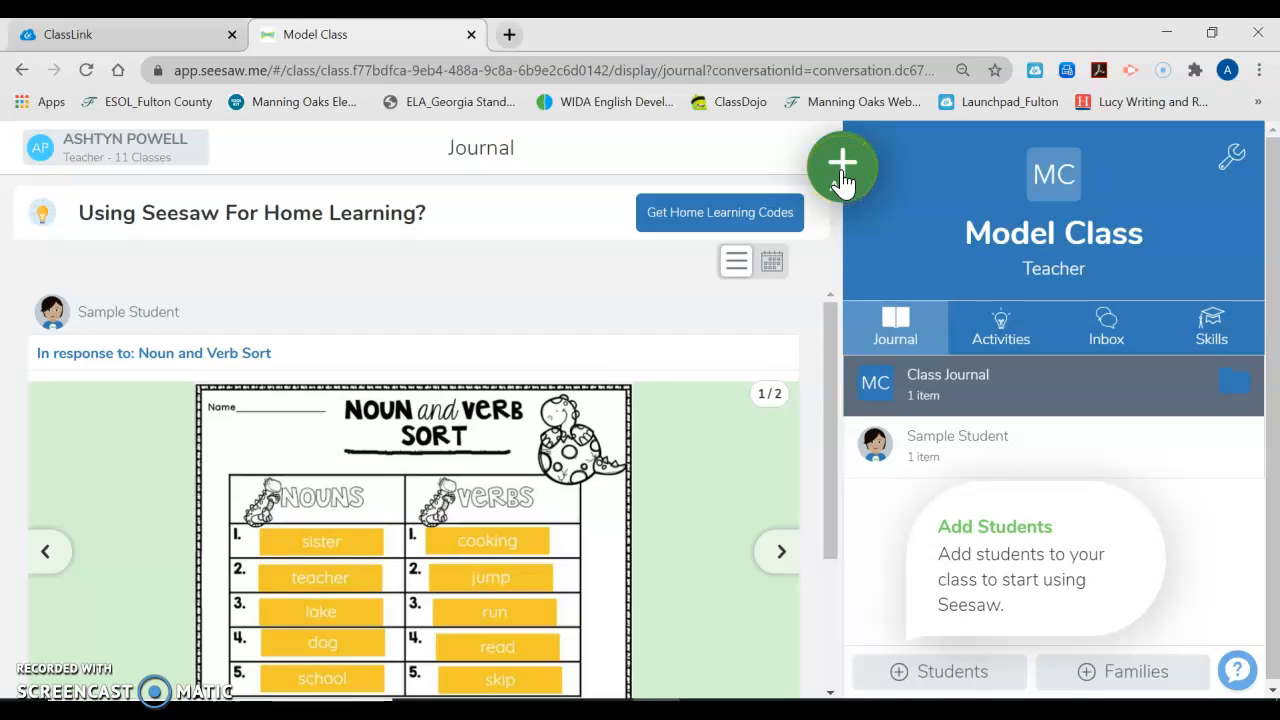
Step: Start assigning an activity to the Model Class and look over the recent activities in My Library
left_click(844, 184)
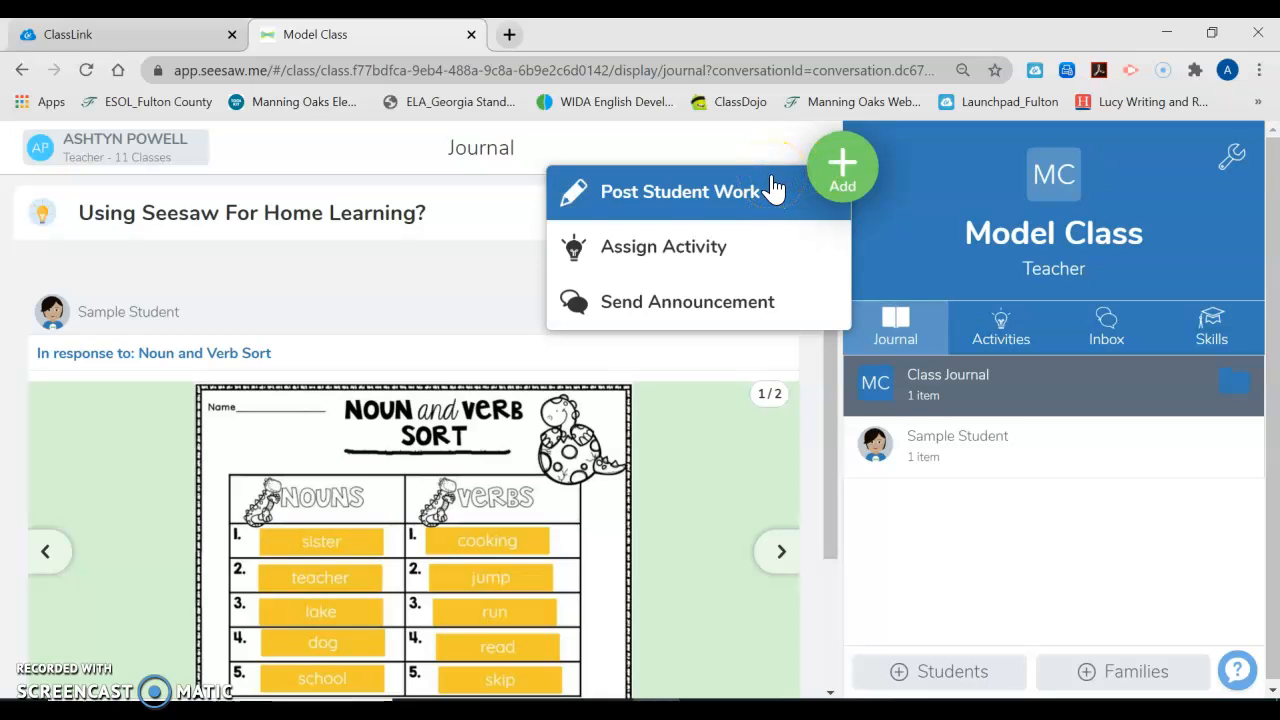
left_click(745, 256)
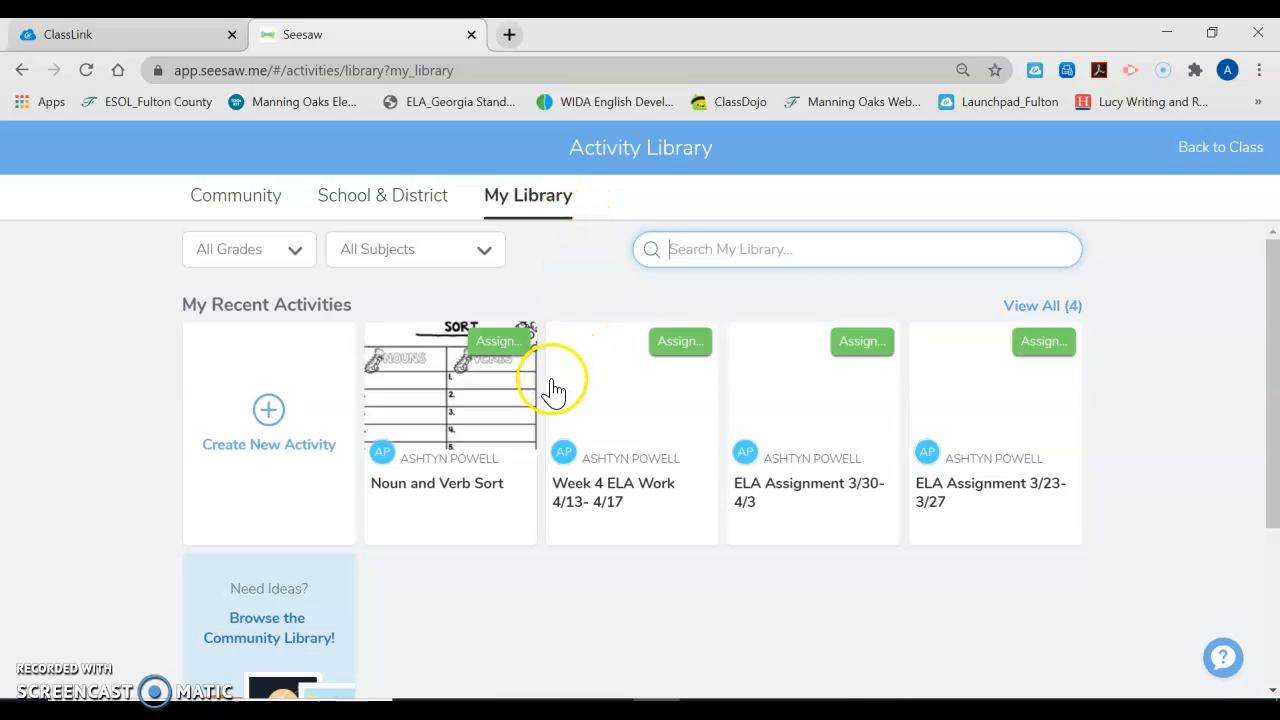
scroll(608, 494, "down", 1)
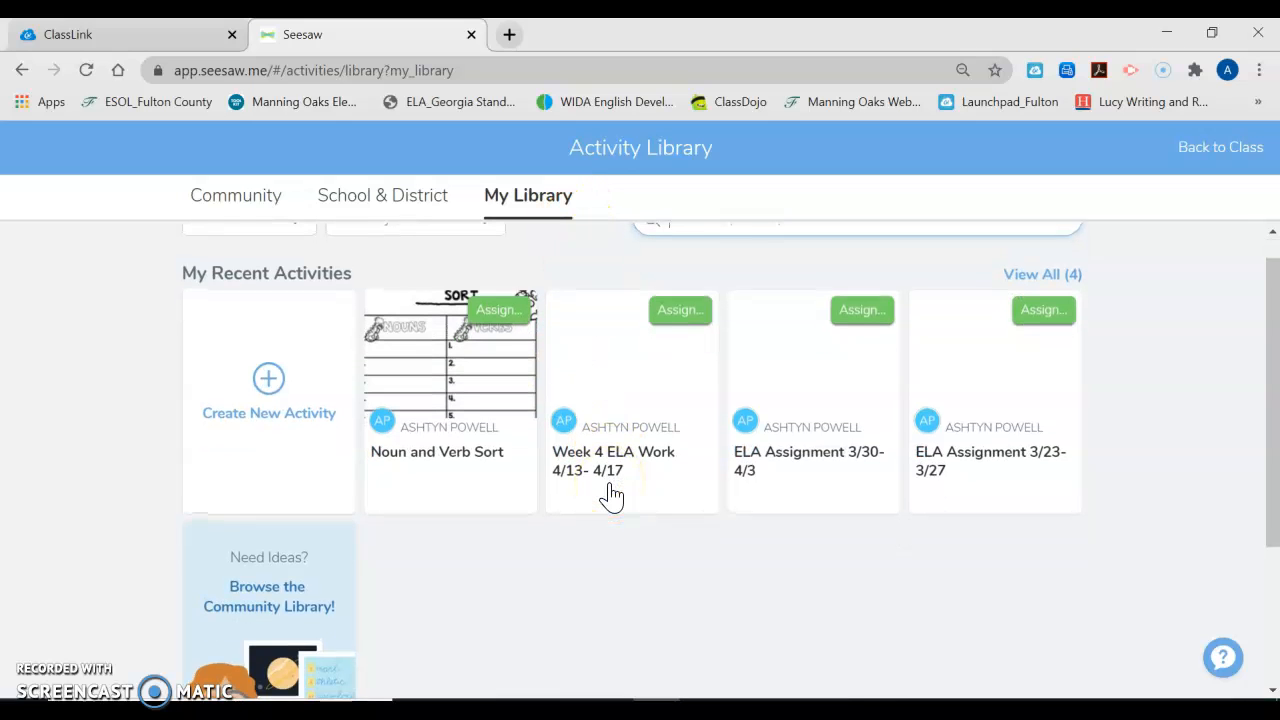
scroll(608, 494, "up", 1)
Step: View the School & District and Community activity collections, then return to My Library
left_click(422, 200)
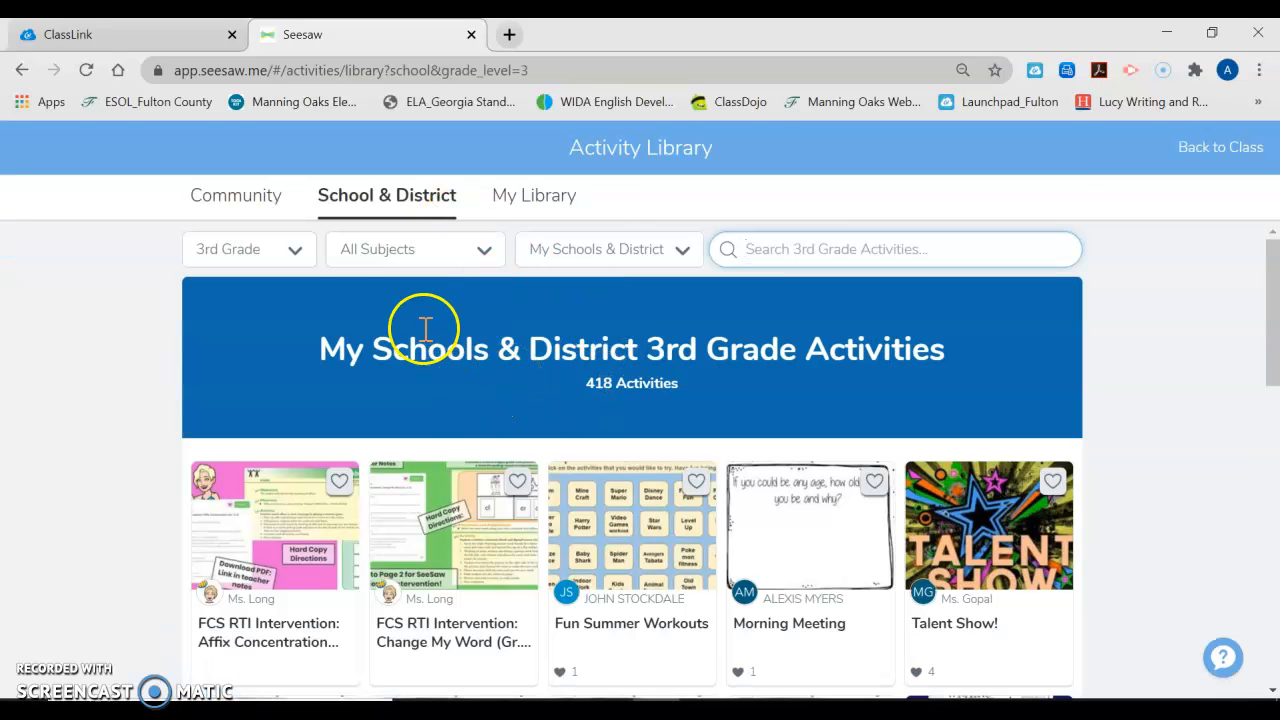
left_click(276, 203)
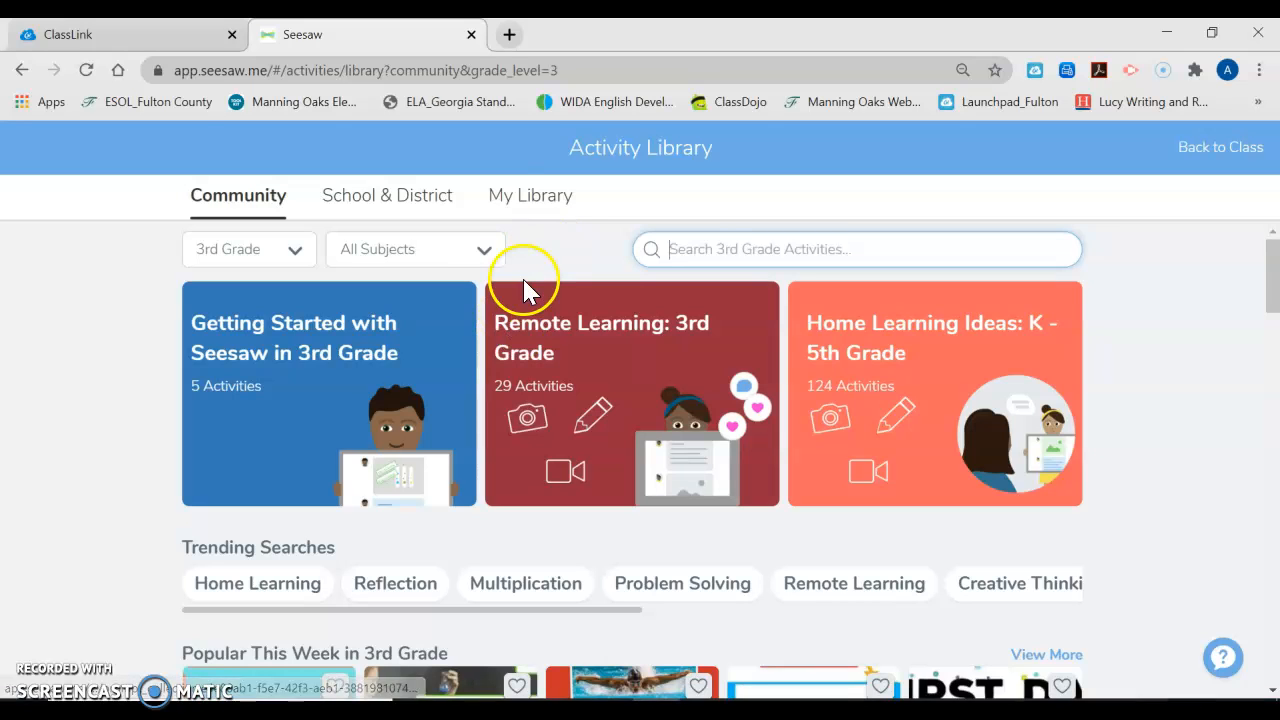
left_click(496, 206)
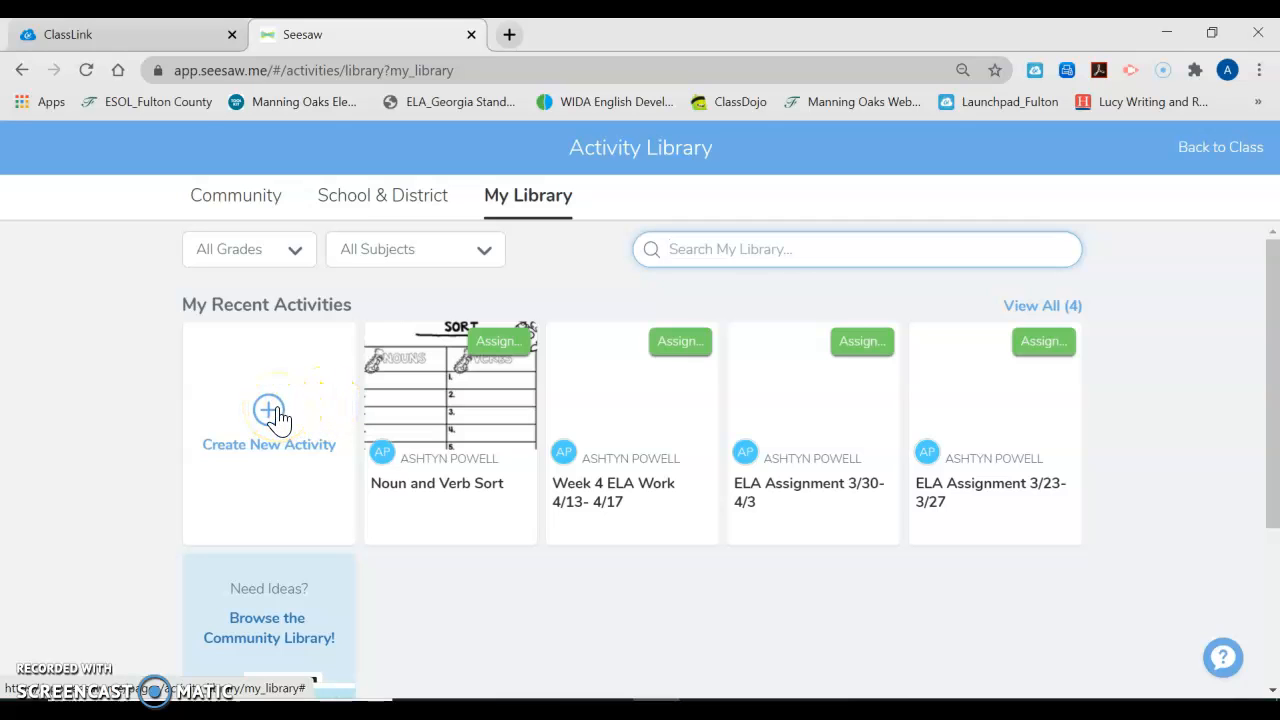
Step: Create a new activity named "Noun and Verb Sort"
left_click(273, 411)
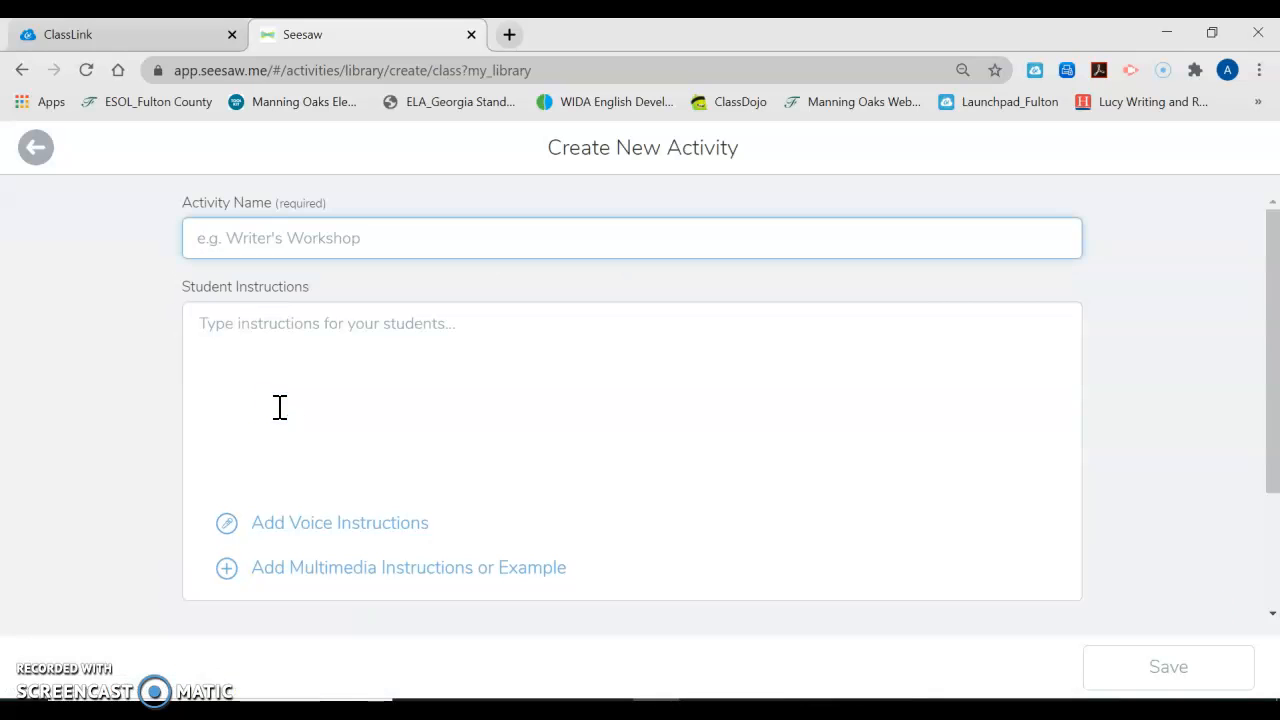
left_click(298, 248)
type("Noun and Verb Sort")
Step: Enter the first student instruction as "1. Sort the words into nouns or verbs."
left_click(300, 333)
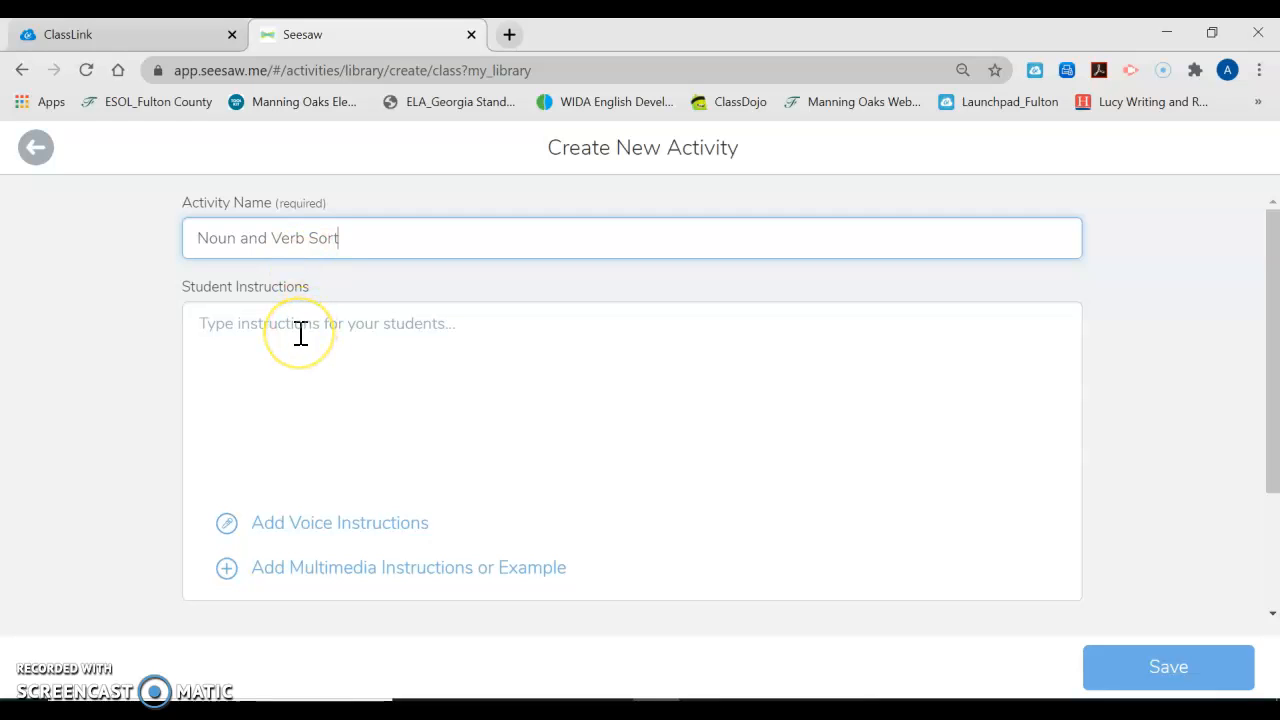
left_click(300, 333)
type("1.")
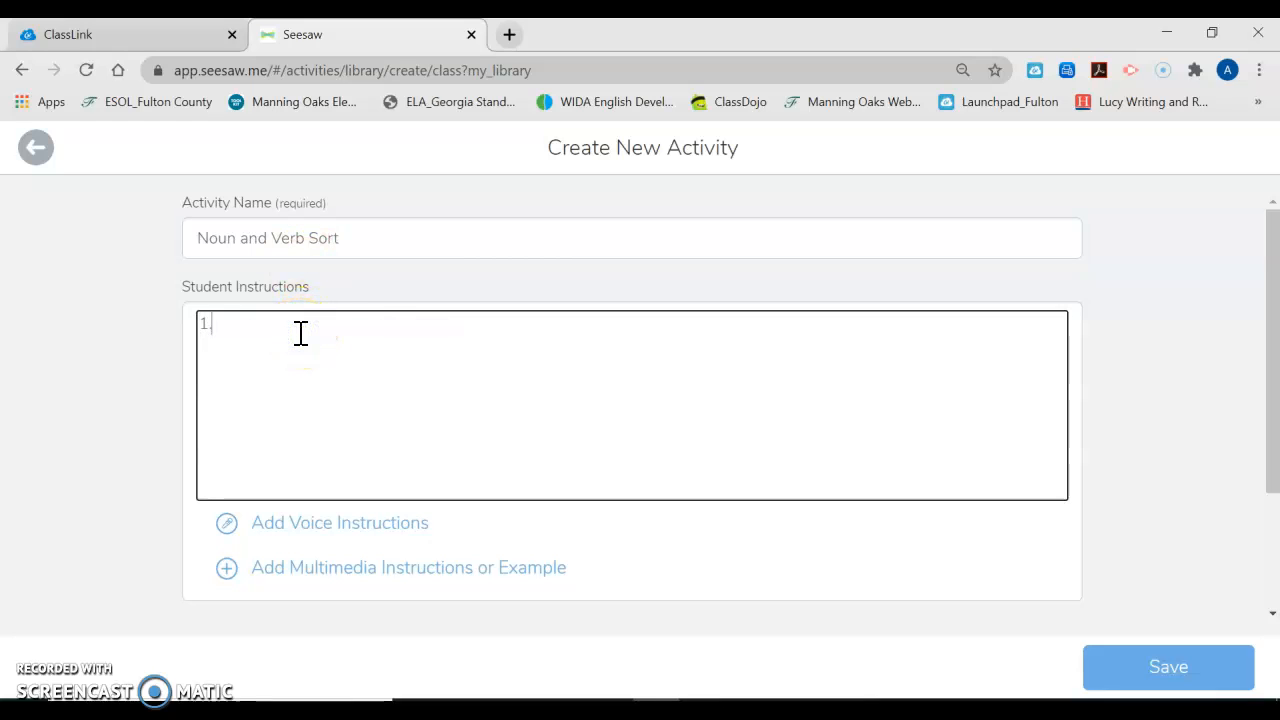
type(" Sort the ")
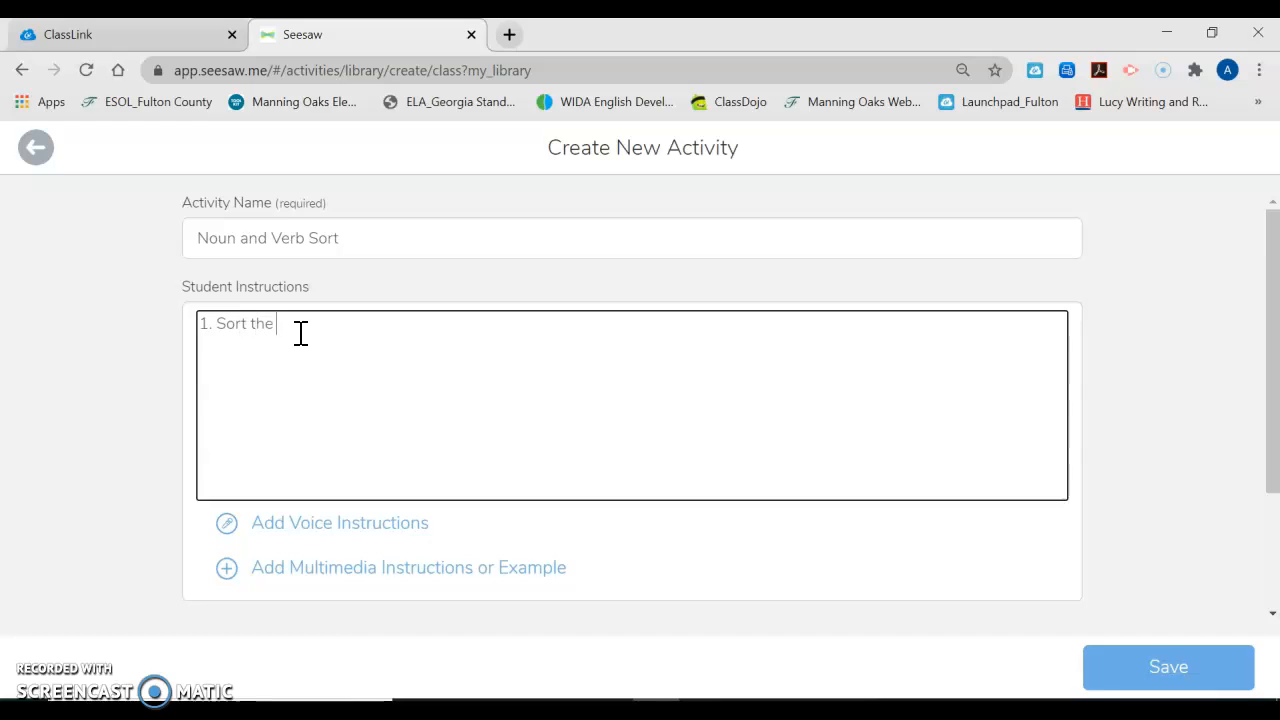
type("words inot")
key("BackSpace")
type("to nouns or verbs.")
key("Return")
Step: Add the second student instruction as "2. Write 2 sentences with 2 nouns."
type("2. ")
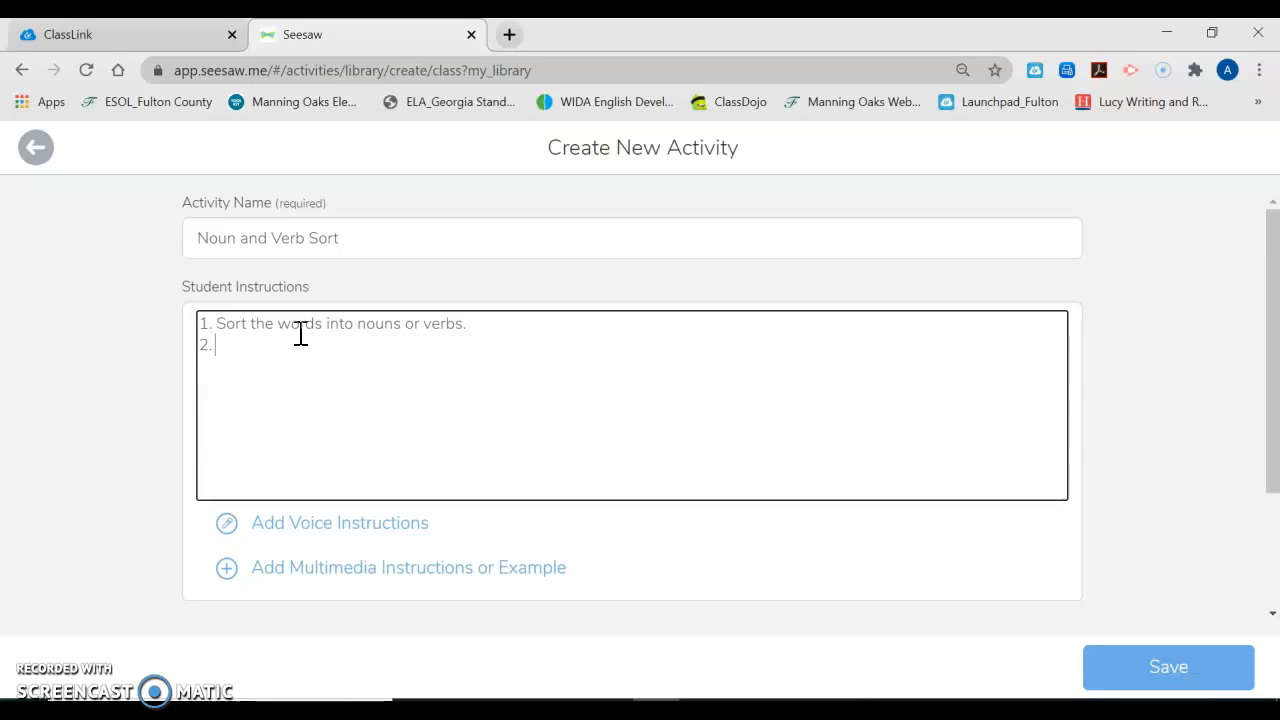
type("Write 2 sentences.")
key("BackSpace")
type("with 2 ")
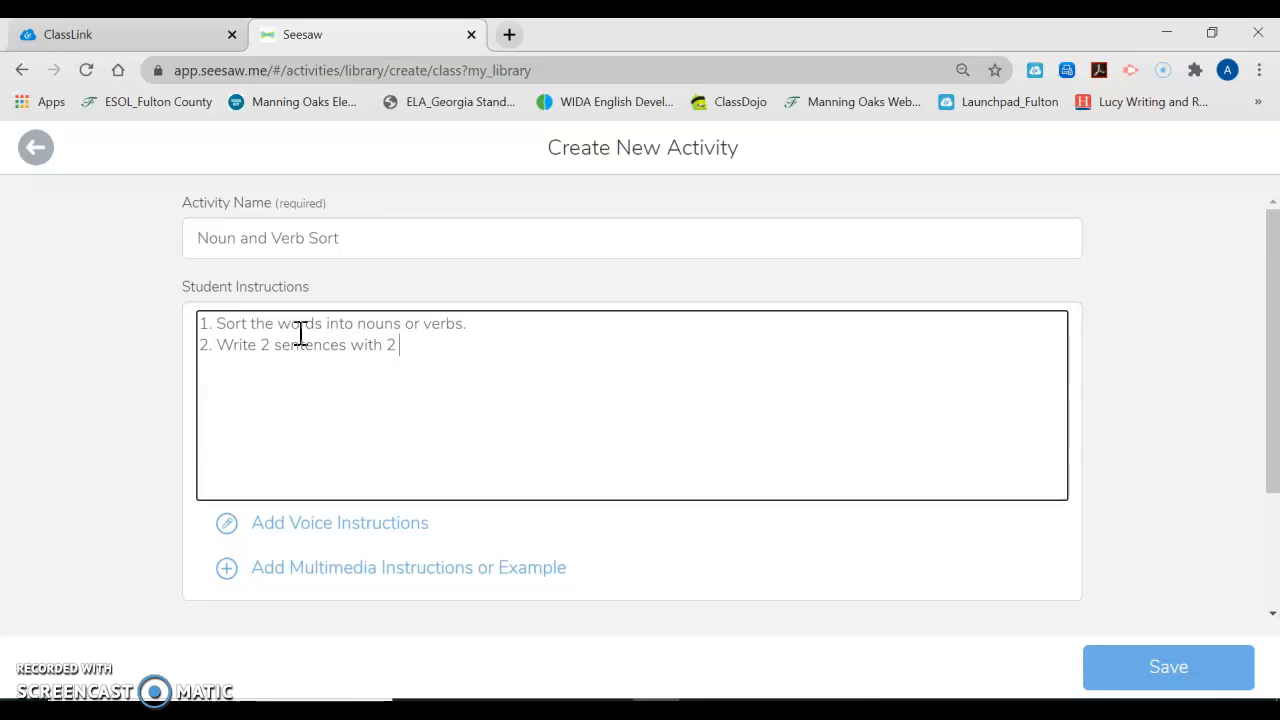
type("nouns.")
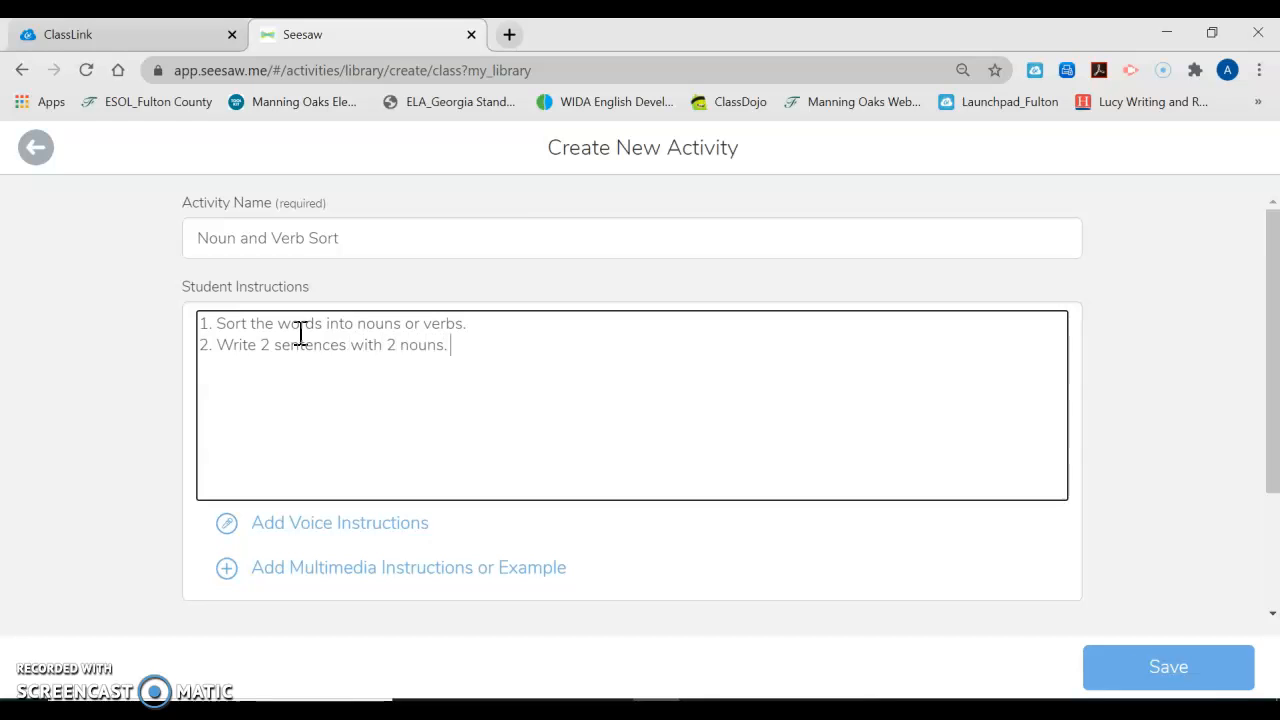
Step: Record voice instructions of about 7 seconds for the activity
left_click(286, 530)
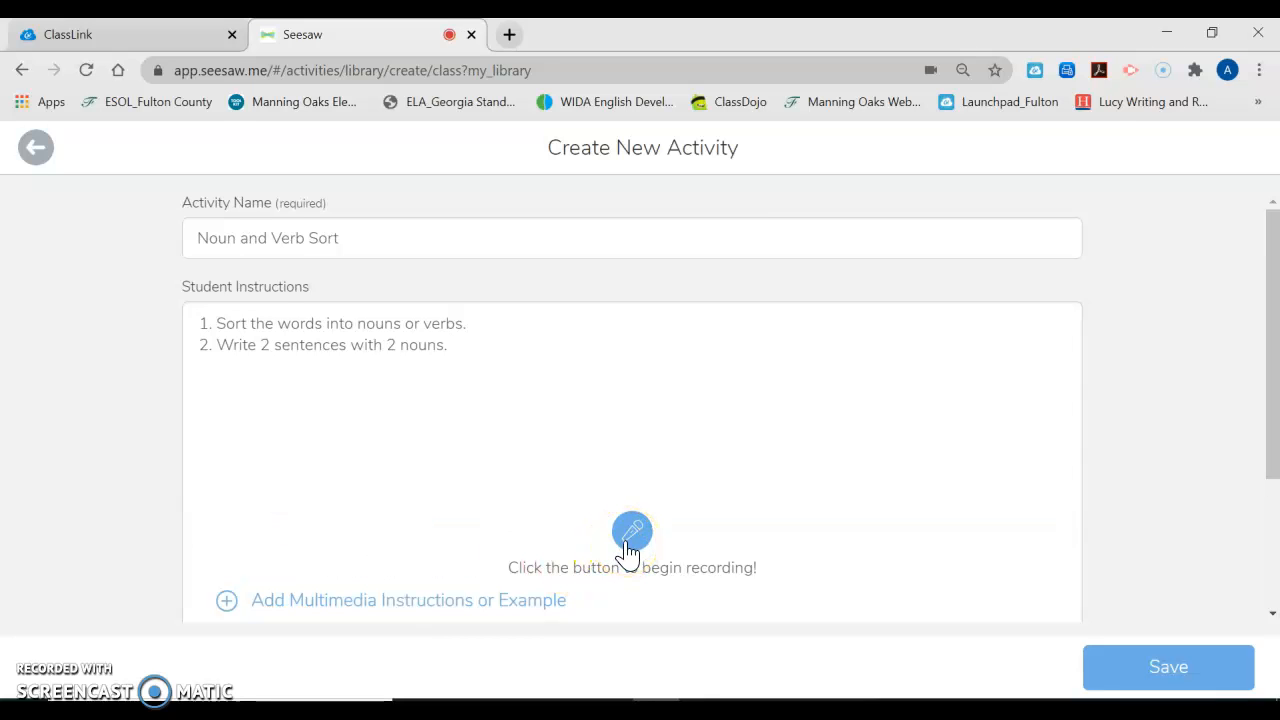
left_click(630, 532)
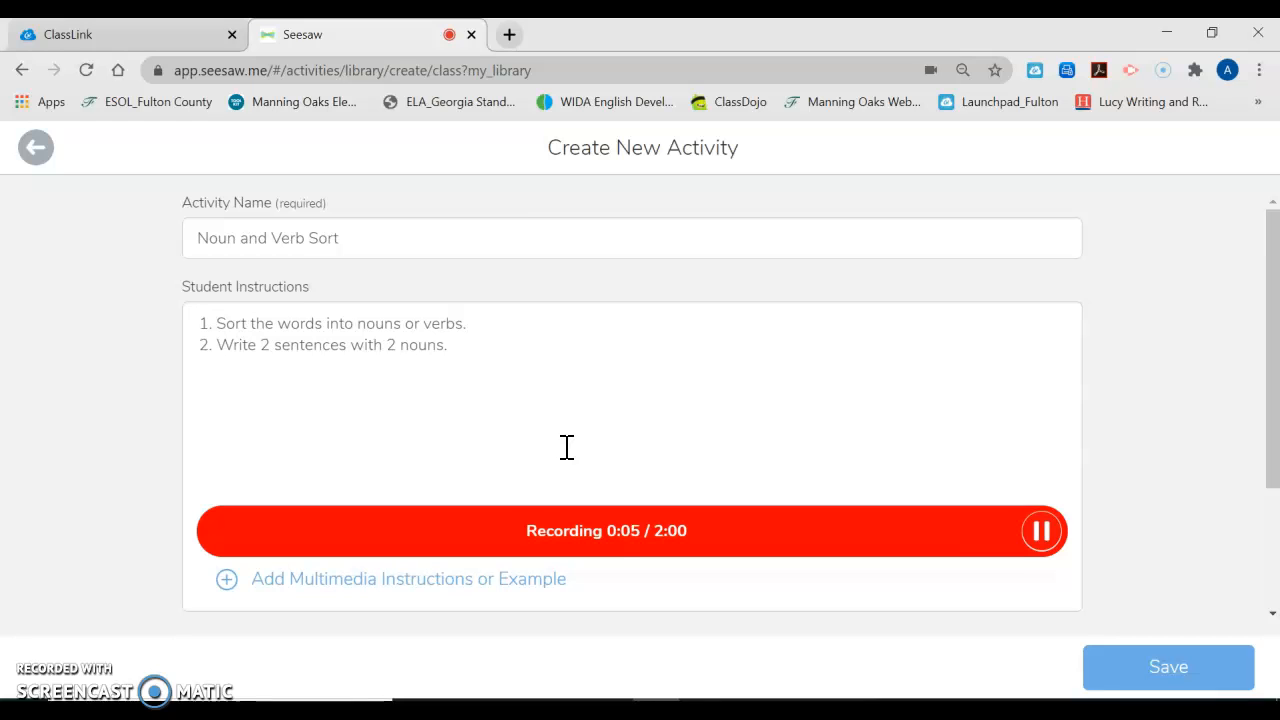
left_click(1045, 533)
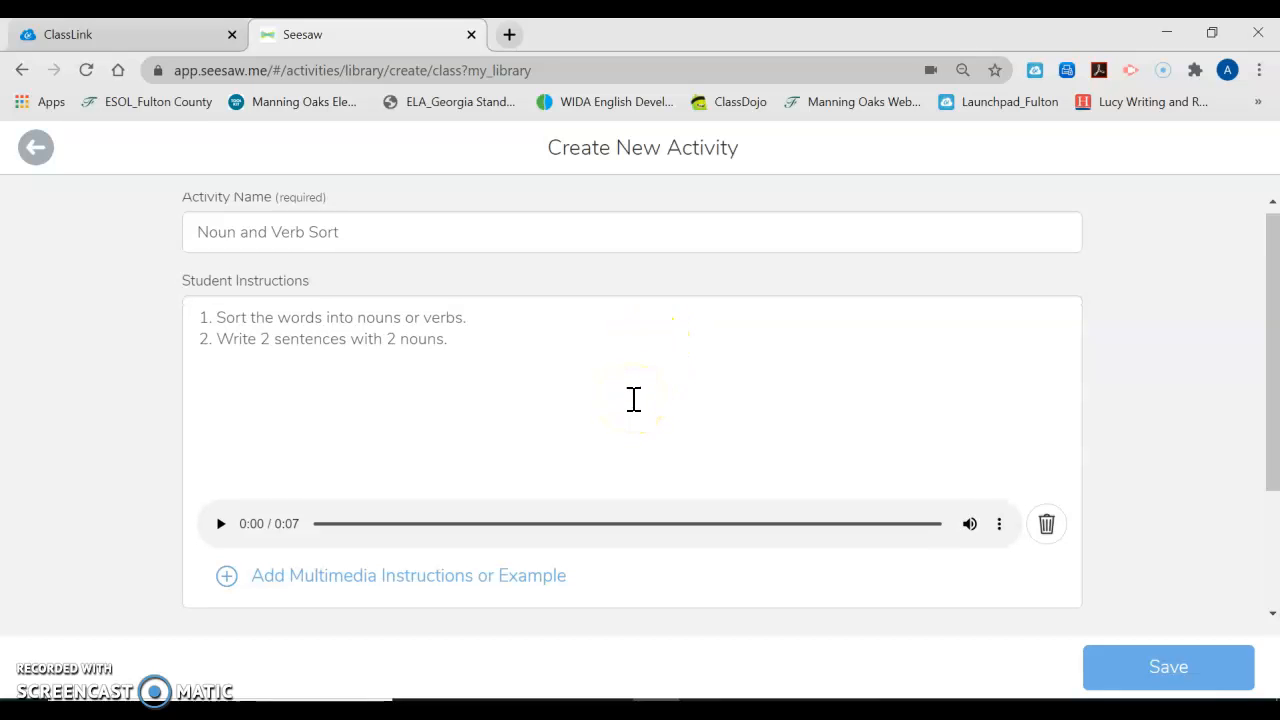
Step: Look over the item types available for multimedia instructions or an example, and close the choices without attaching anything
scroll(634, 405, "down", 1)
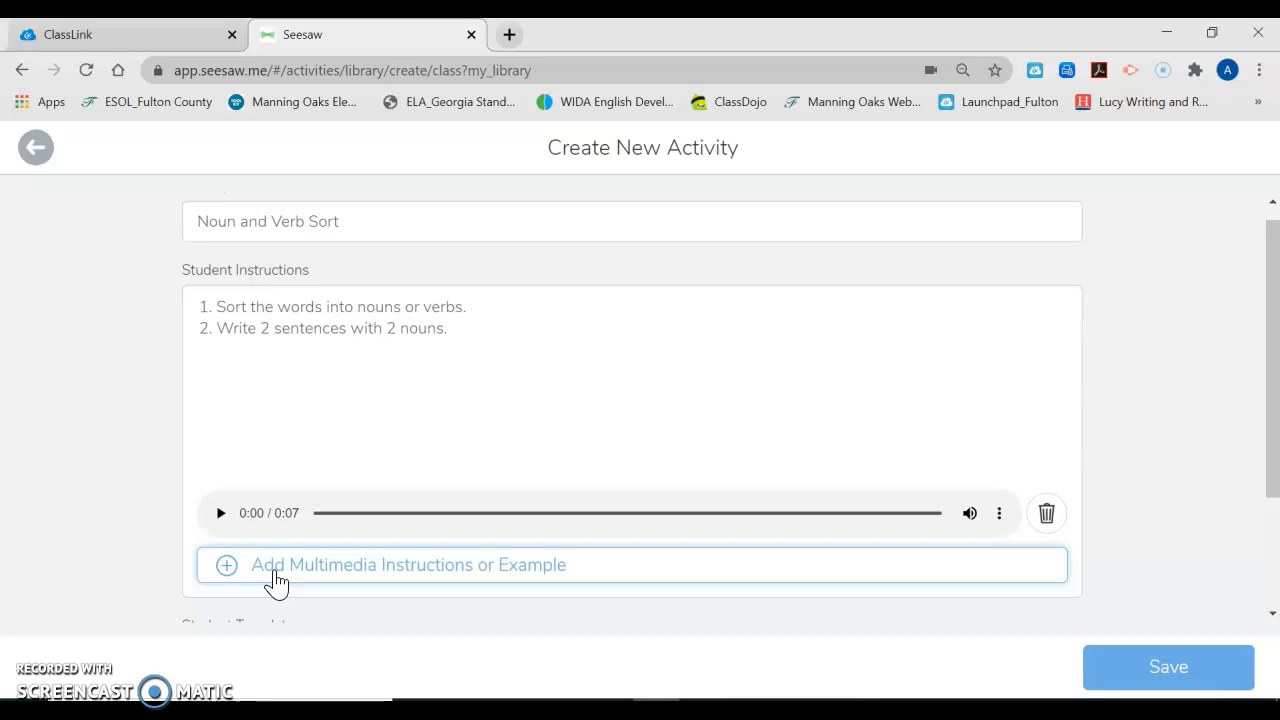
left_click(275, 572)
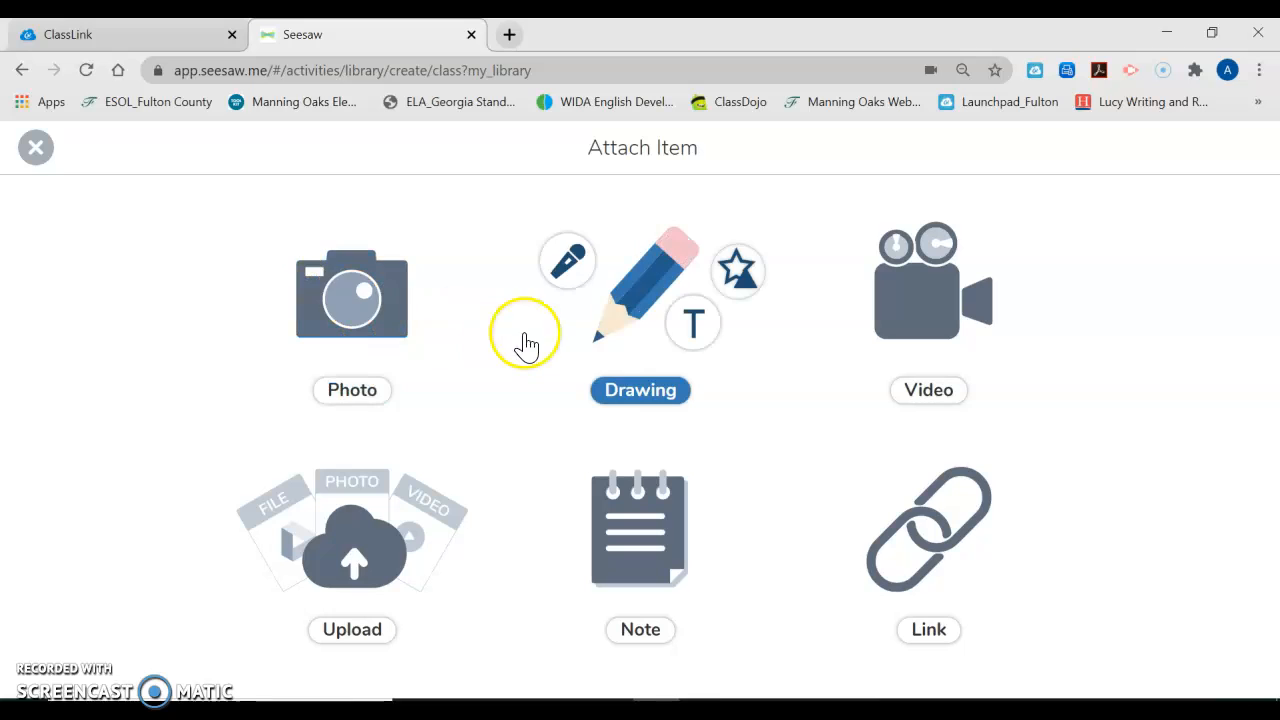
left_click(900, 340)
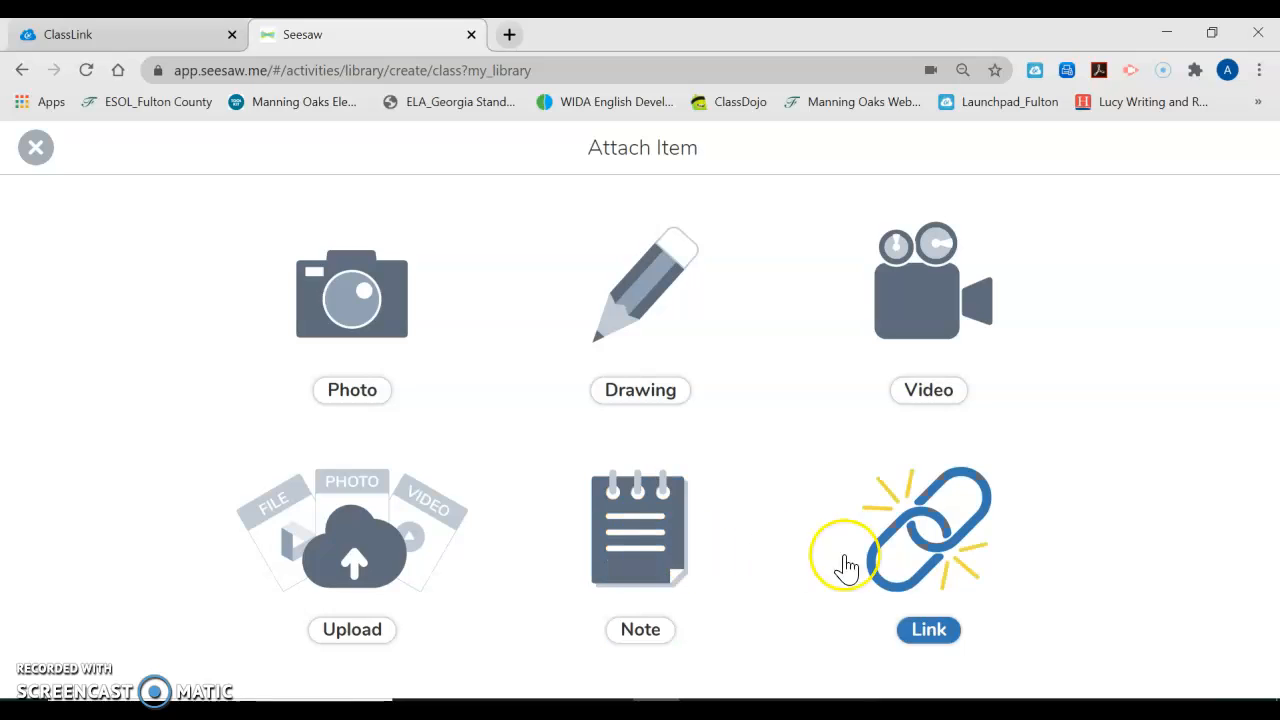
left_click(37, 147)
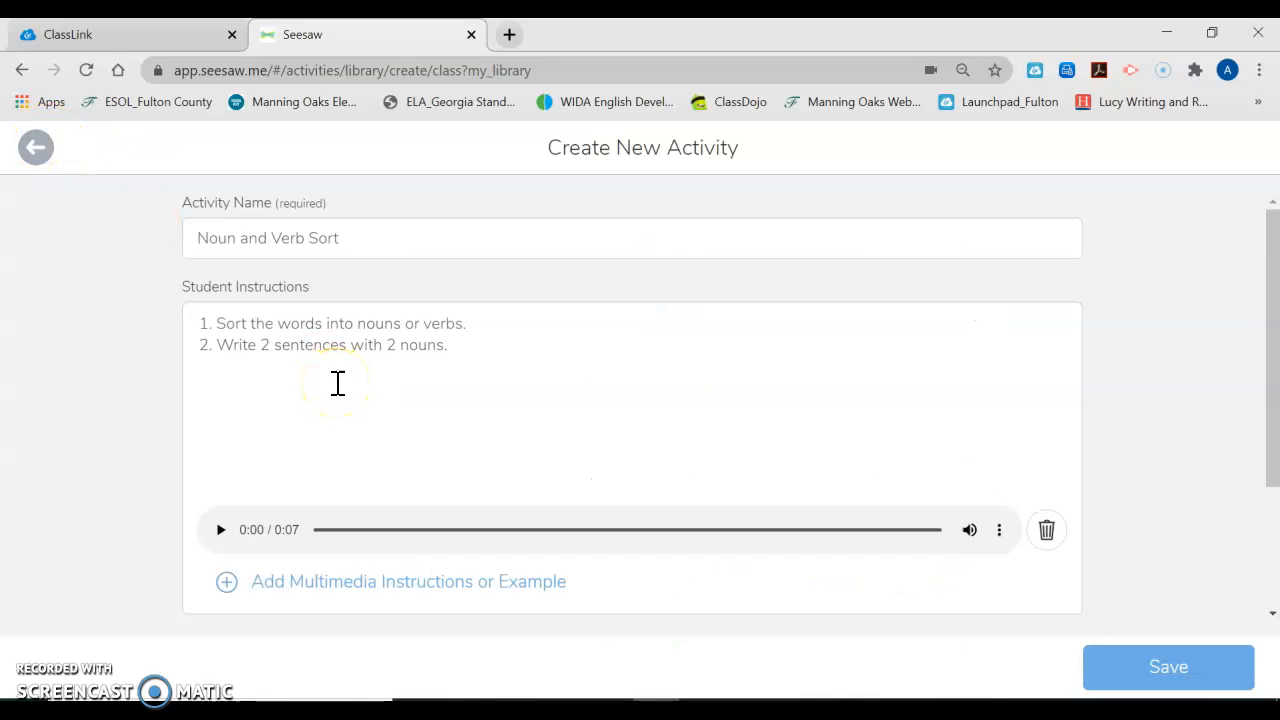
Step: Upload the Nouns and Verbs PDF from the computer's Desktop as the template for student responses
scroll(338, 383, "down", 3)
left_click(352, 480)
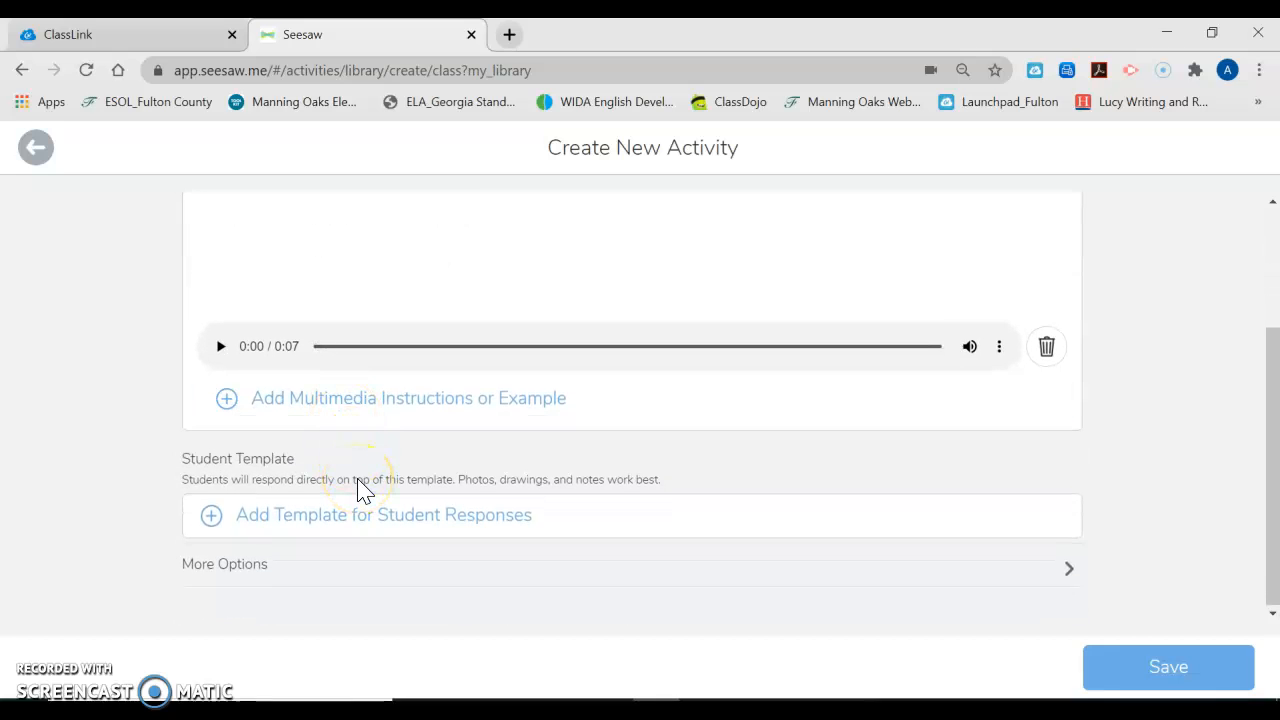
left_click(337, 514)
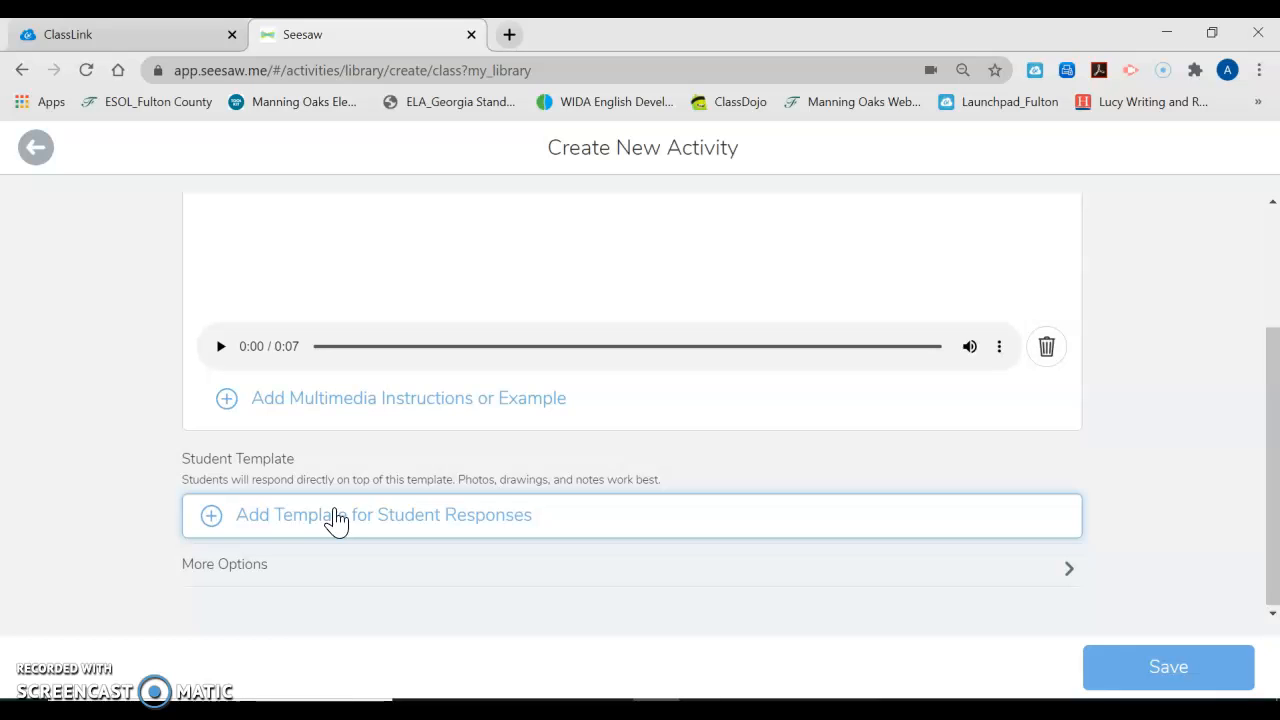
left_click(337, 516)
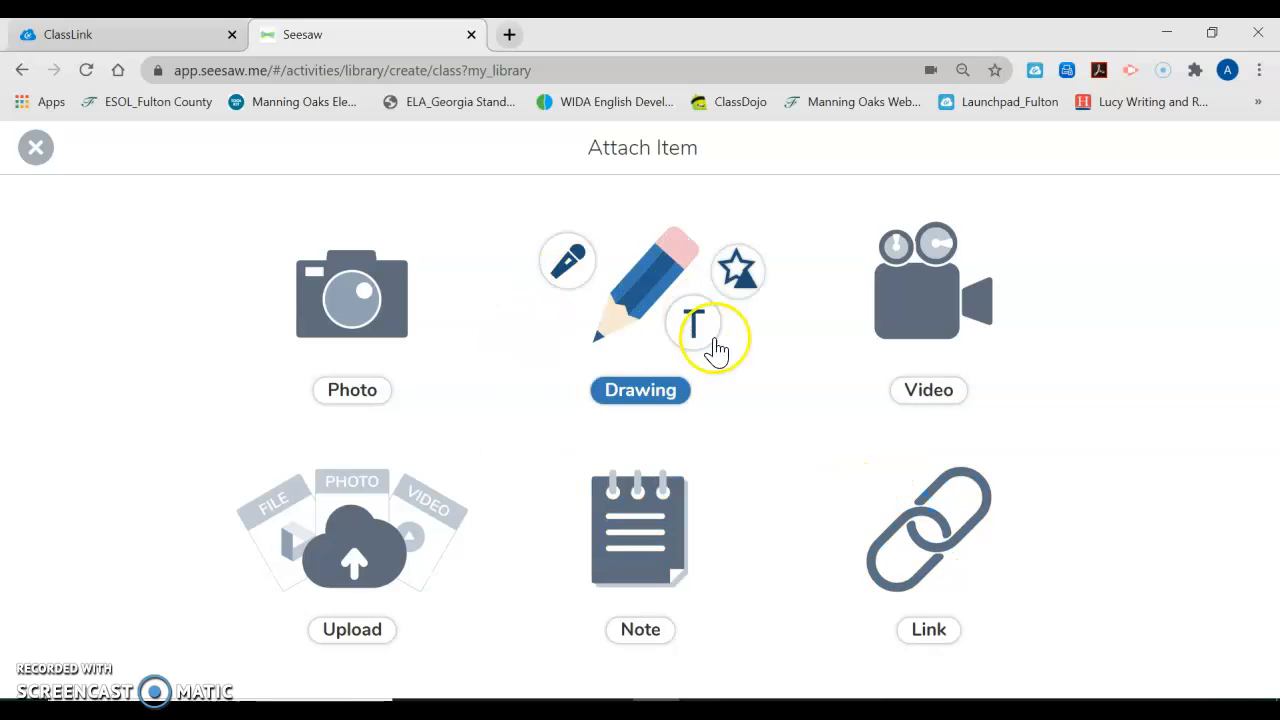
left_click(410, 515)
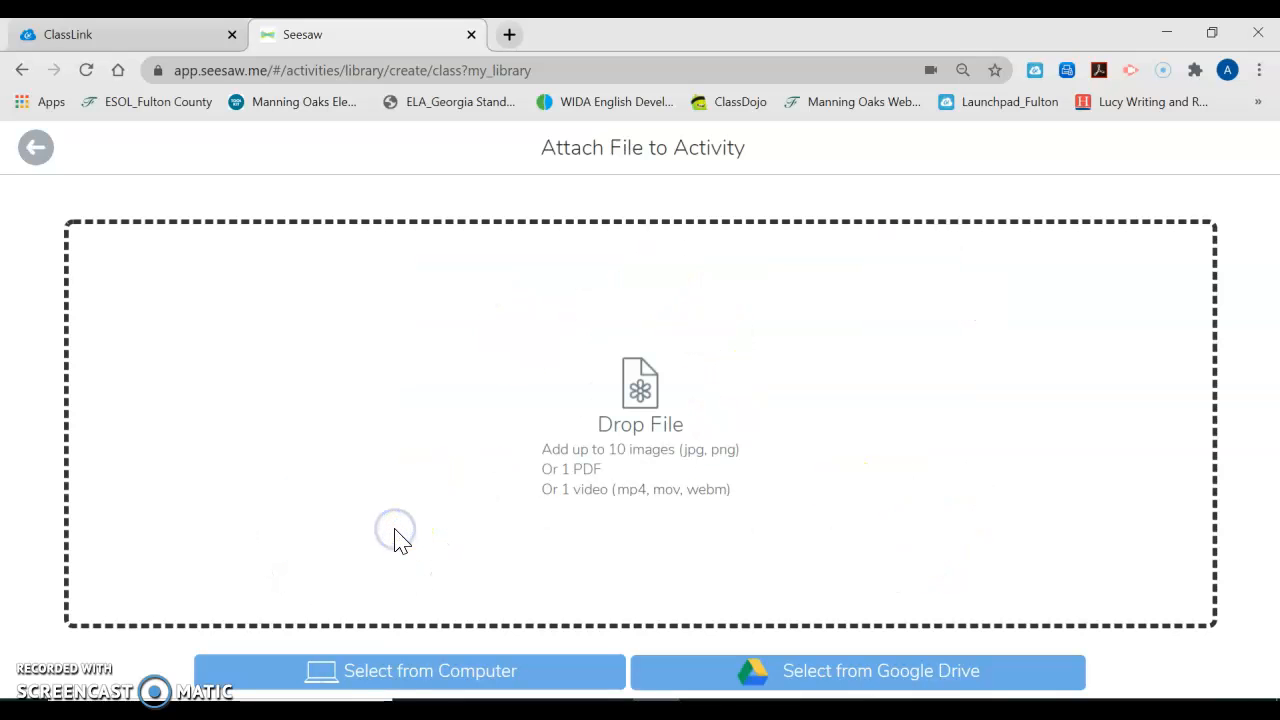
left_click(420, 680)
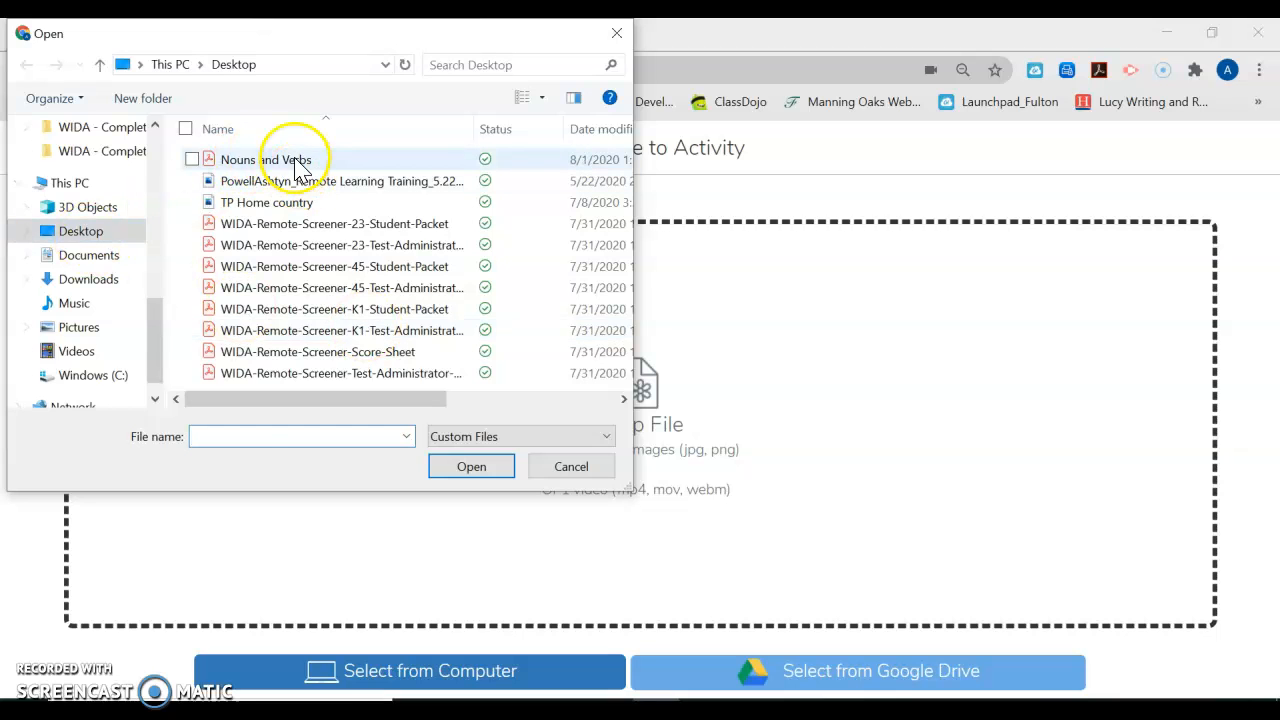
left_click(285, 160)
left_click(468, 467)
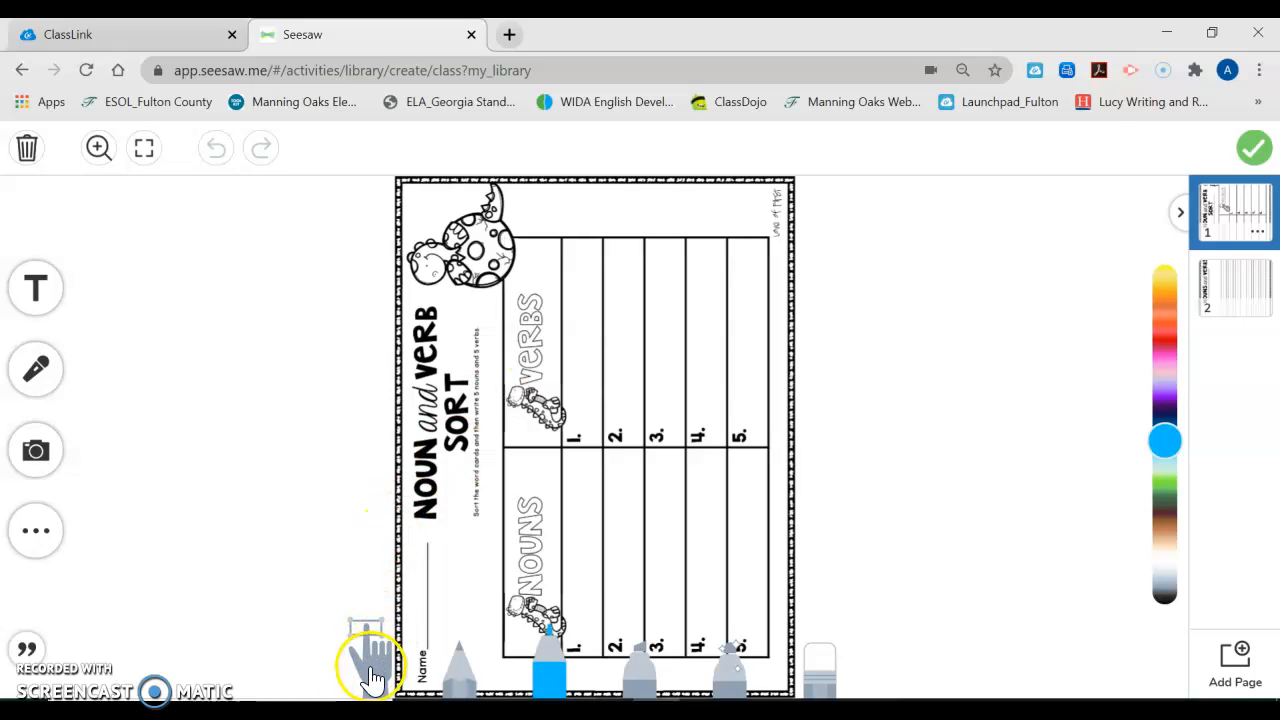
Step: Rotate the Noun and Verb Sort worksheet on page 1 in quarter turns until it reads upright
left_click(370, 672)
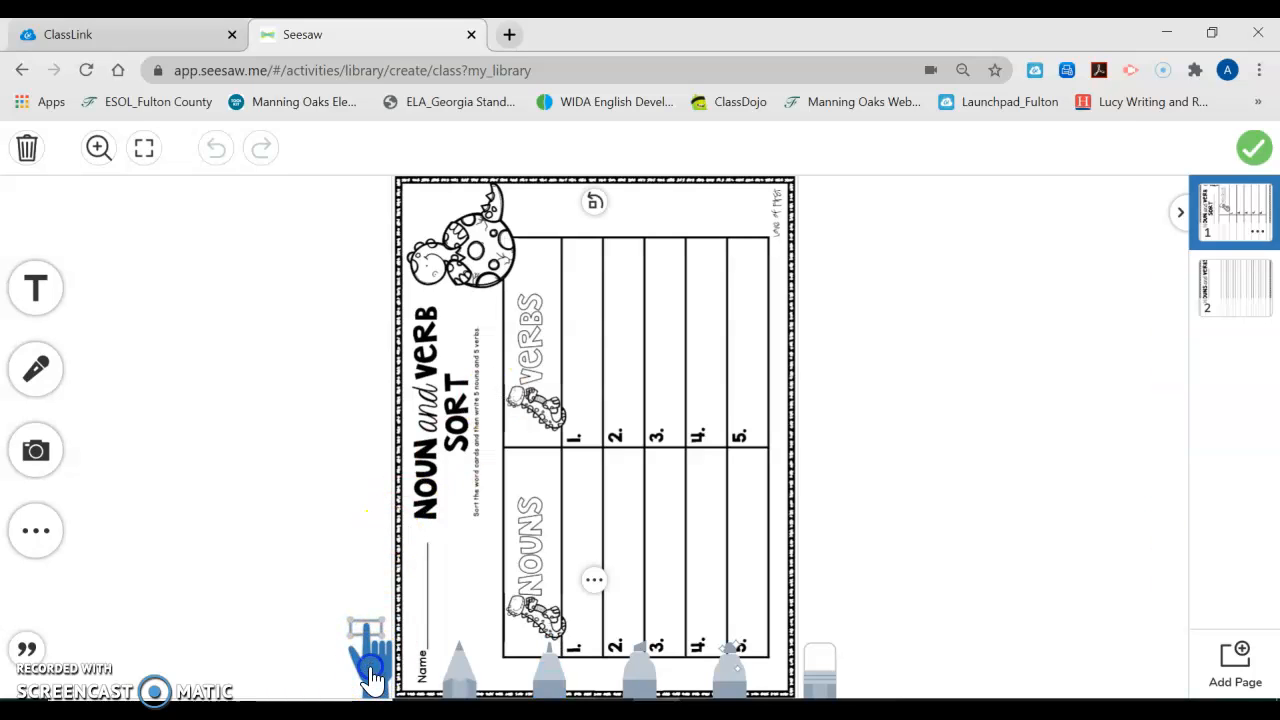
left_click(595, 205)
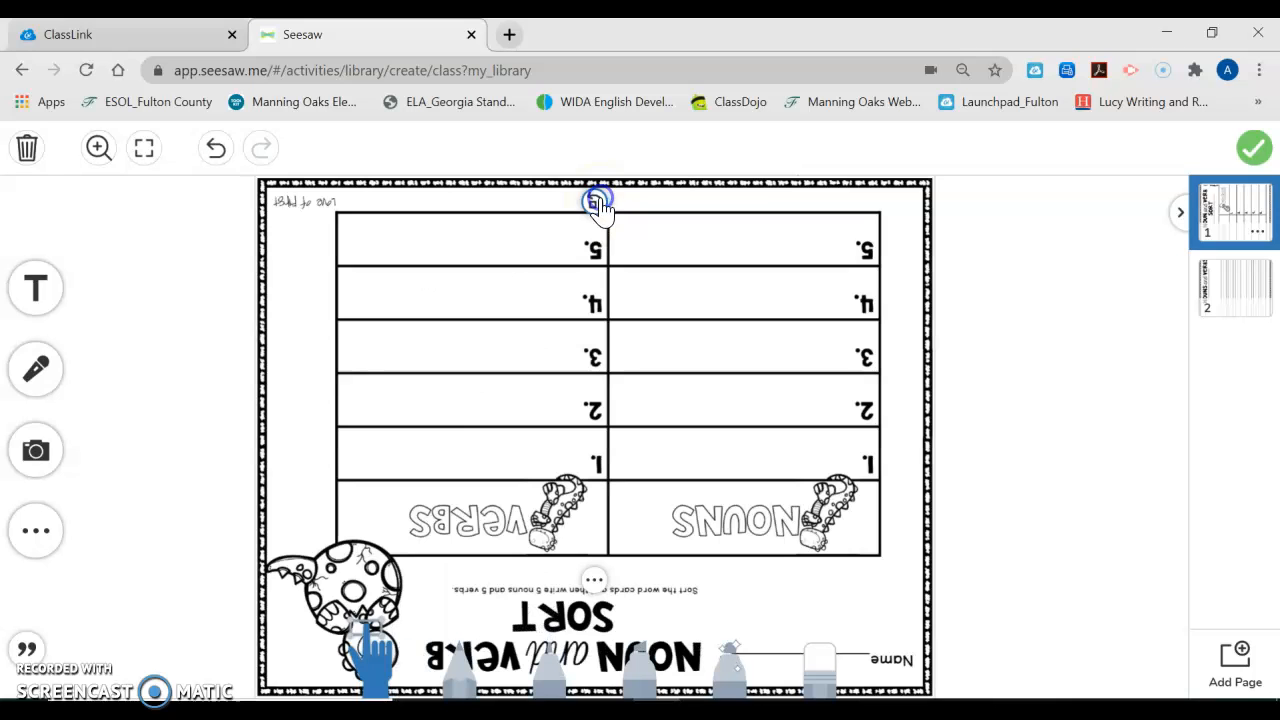
left_click(595, 205)
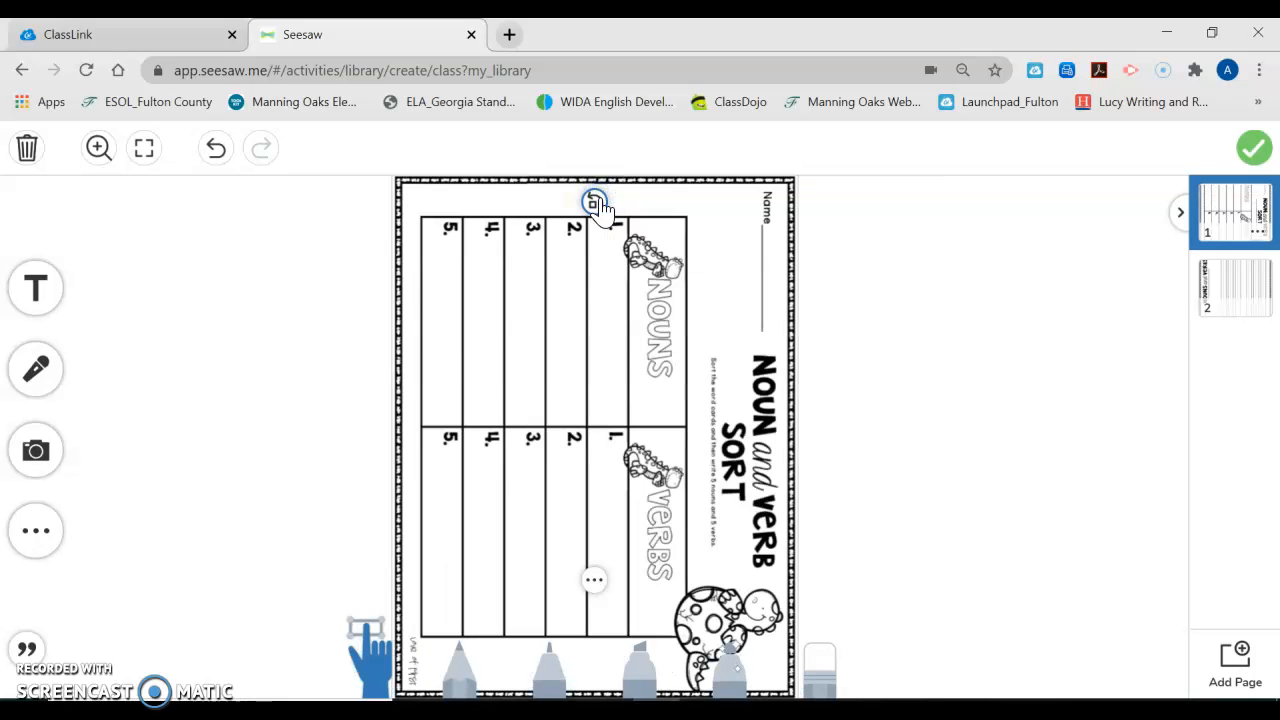
left_click(595, 205)
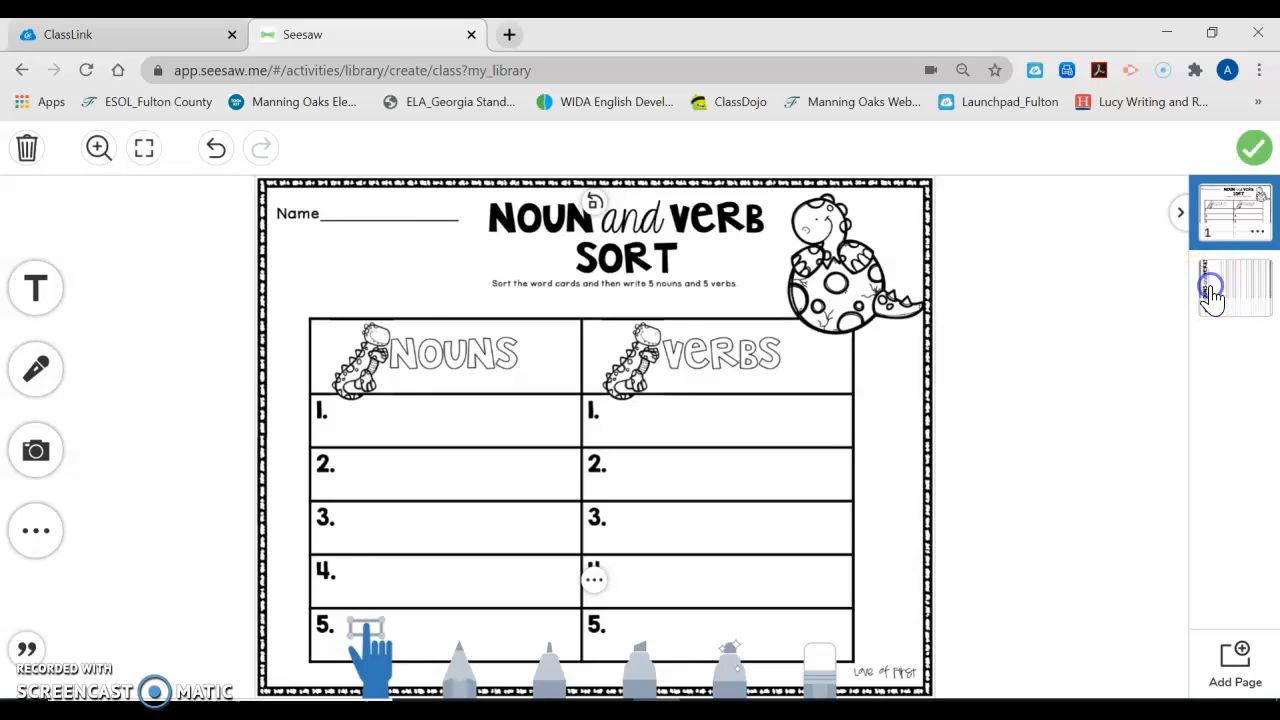
Step: Rotate the Nouns and Verbs sentence worksheet on page 2 until it reads upright, and return to page 1
left_click(1210, 287)
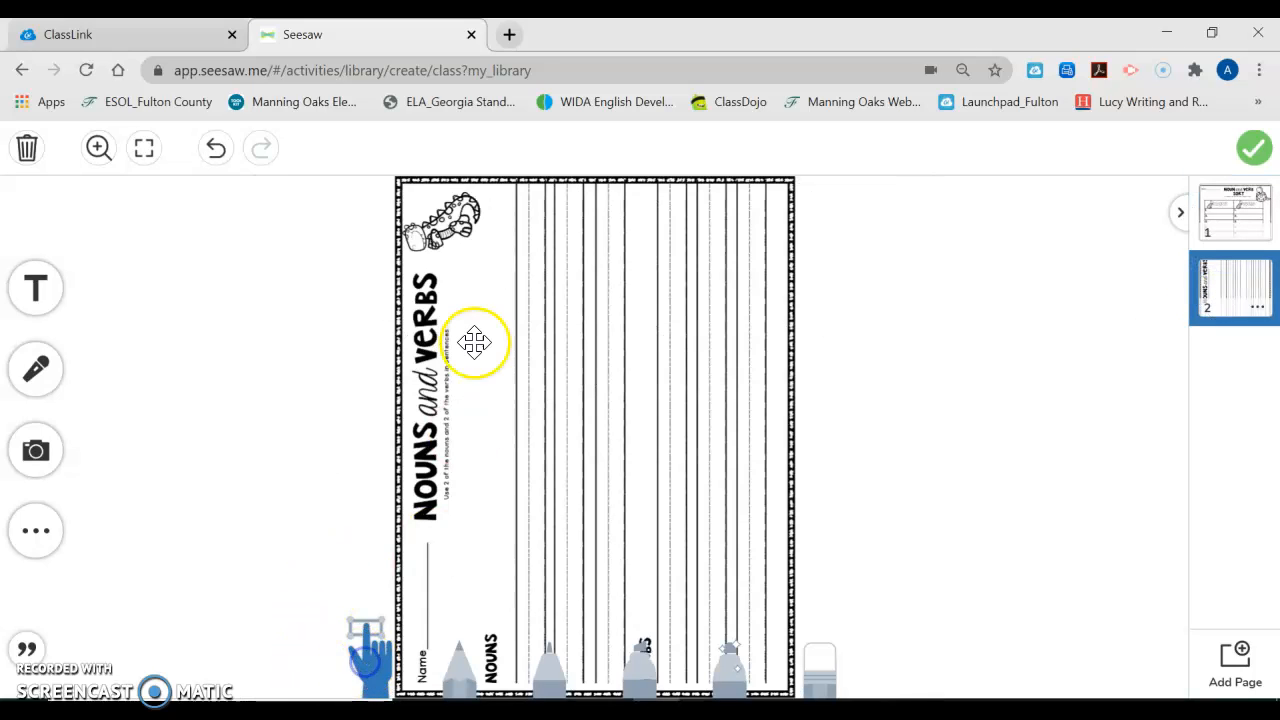
left_click(569, 222)
left_click(595, 203)
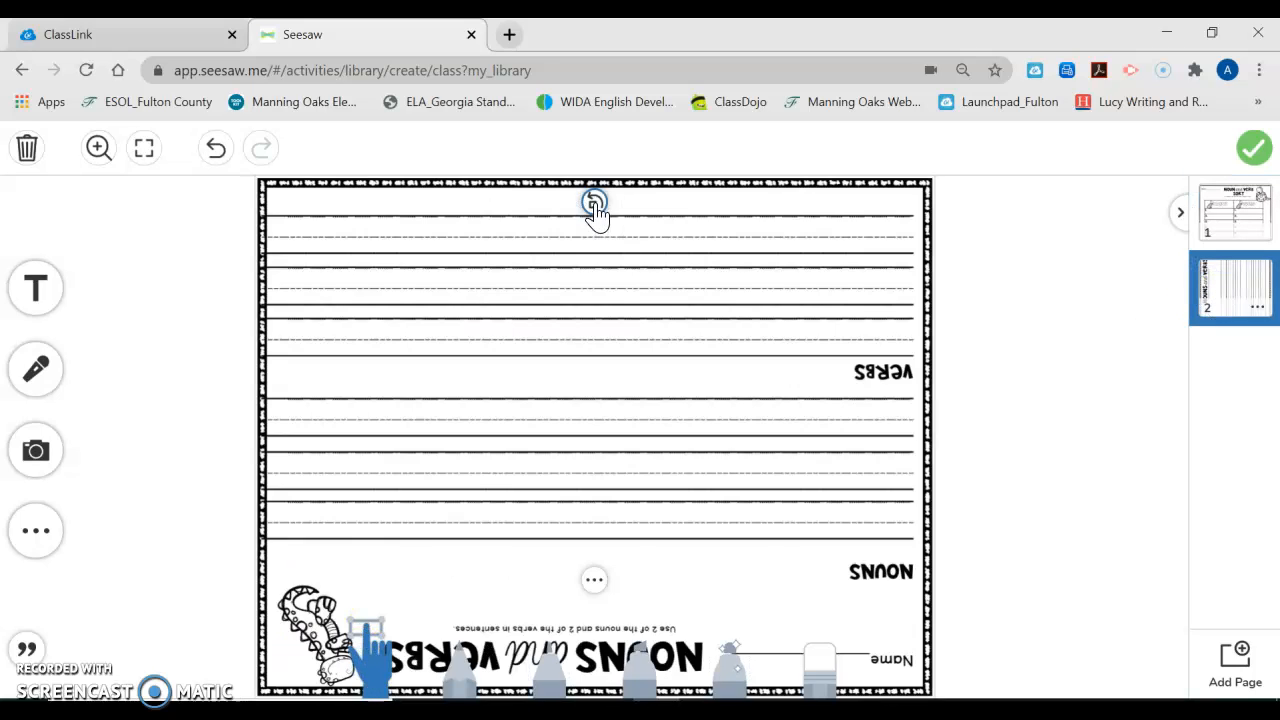
left_click(595, 203)
left_click(595, 203)
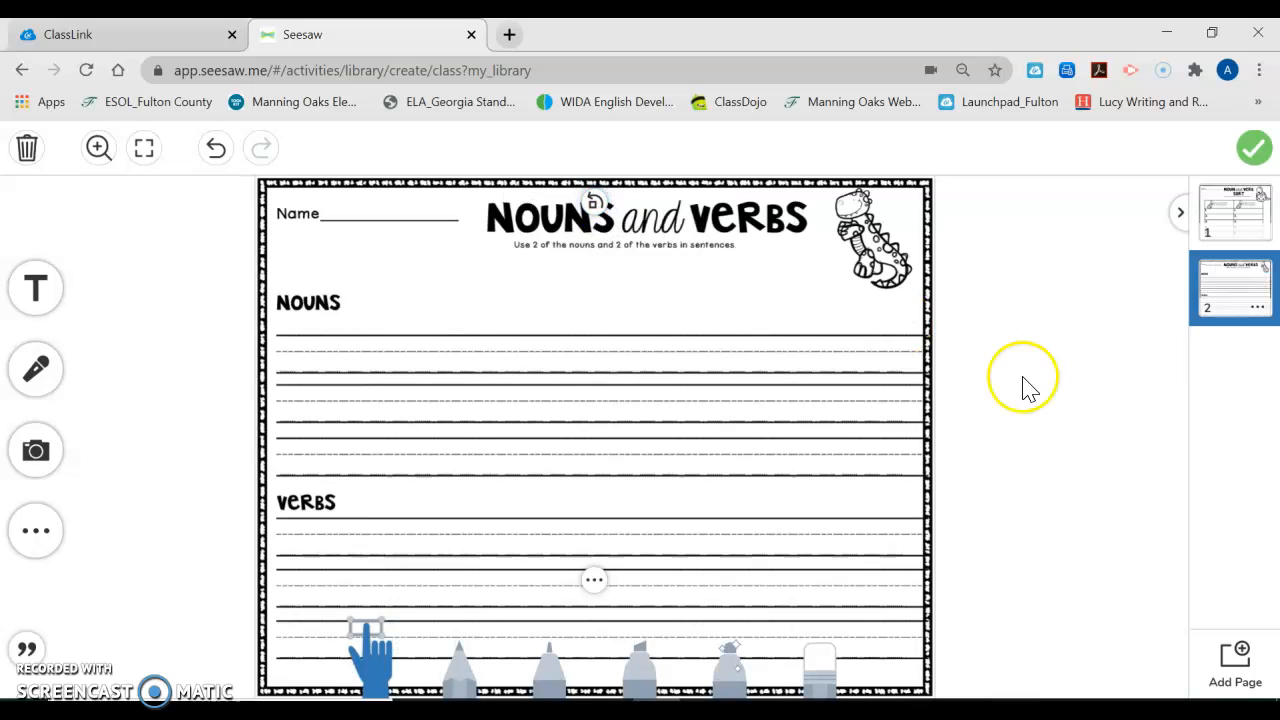
left_click(1250, 200)
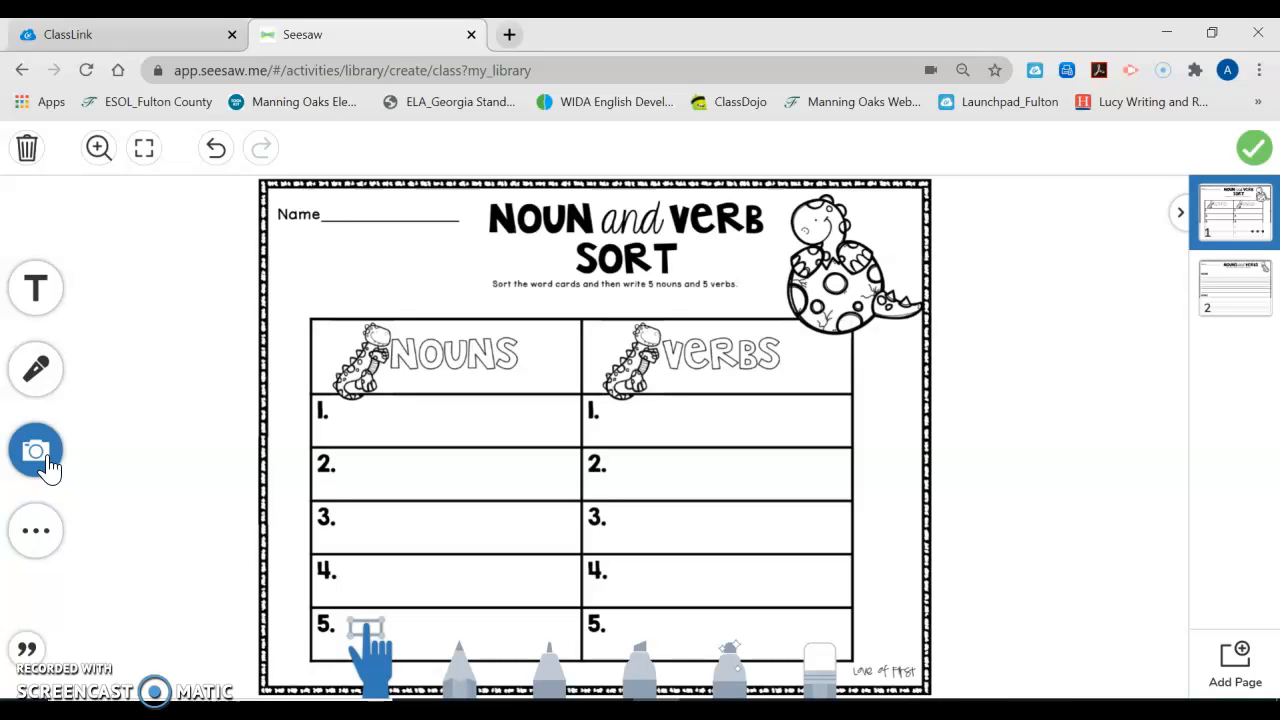
Step: Look over the available shapes and close them without adding any to page 1
left_click(44, 532)
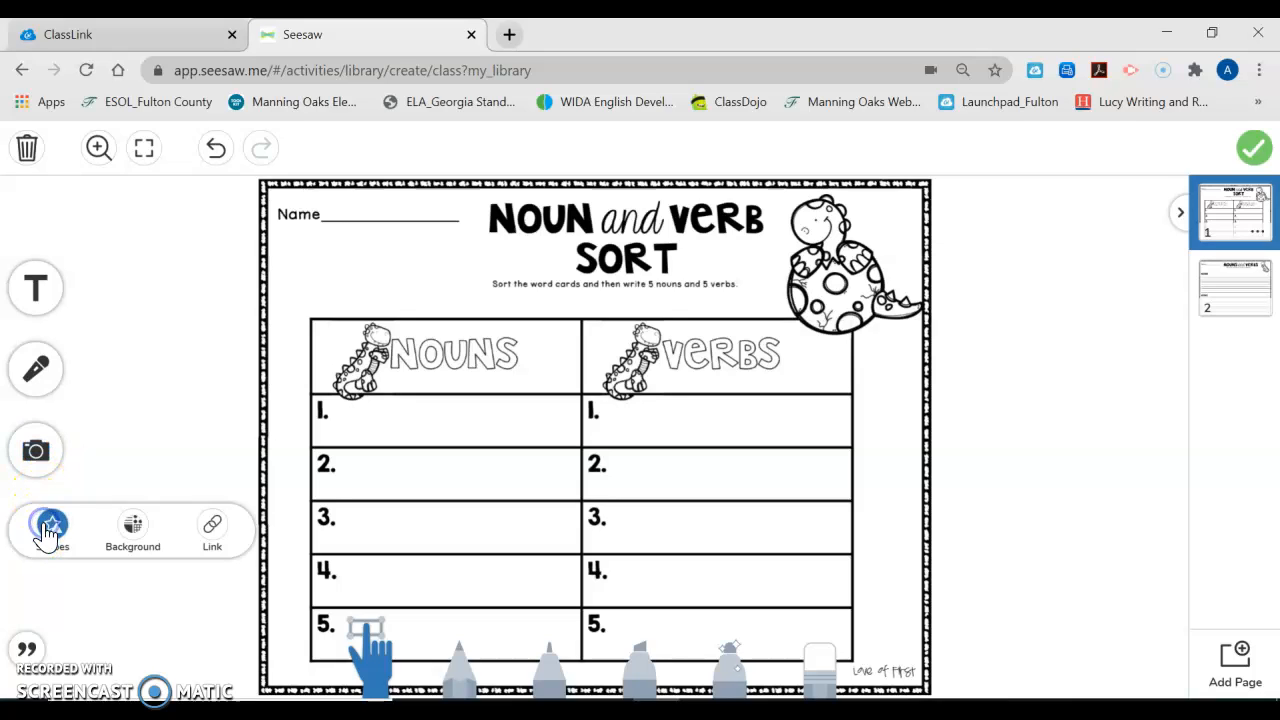
left_click(52, 533)
left_click(80, 380)
Step: Set the background of page 1 to the light lavender colour
left_click(36, 527)
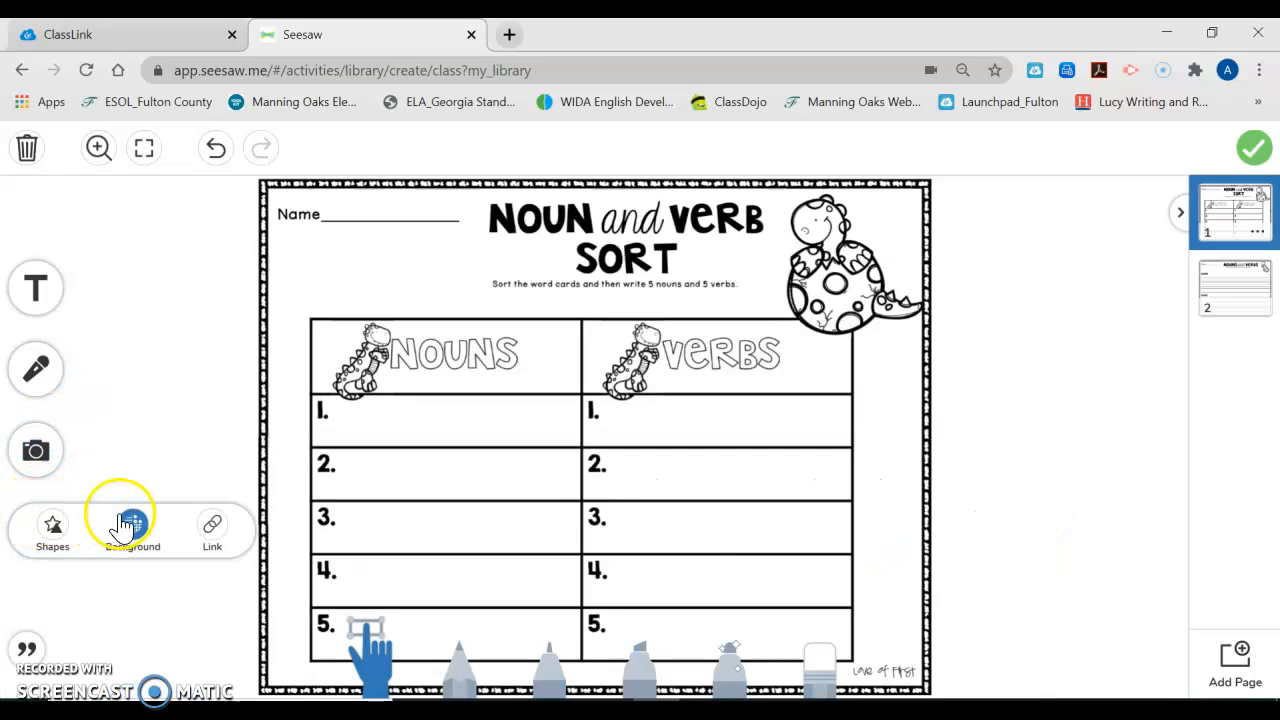
left_click(126, 523)
scroll(372, 592, "down", 3)
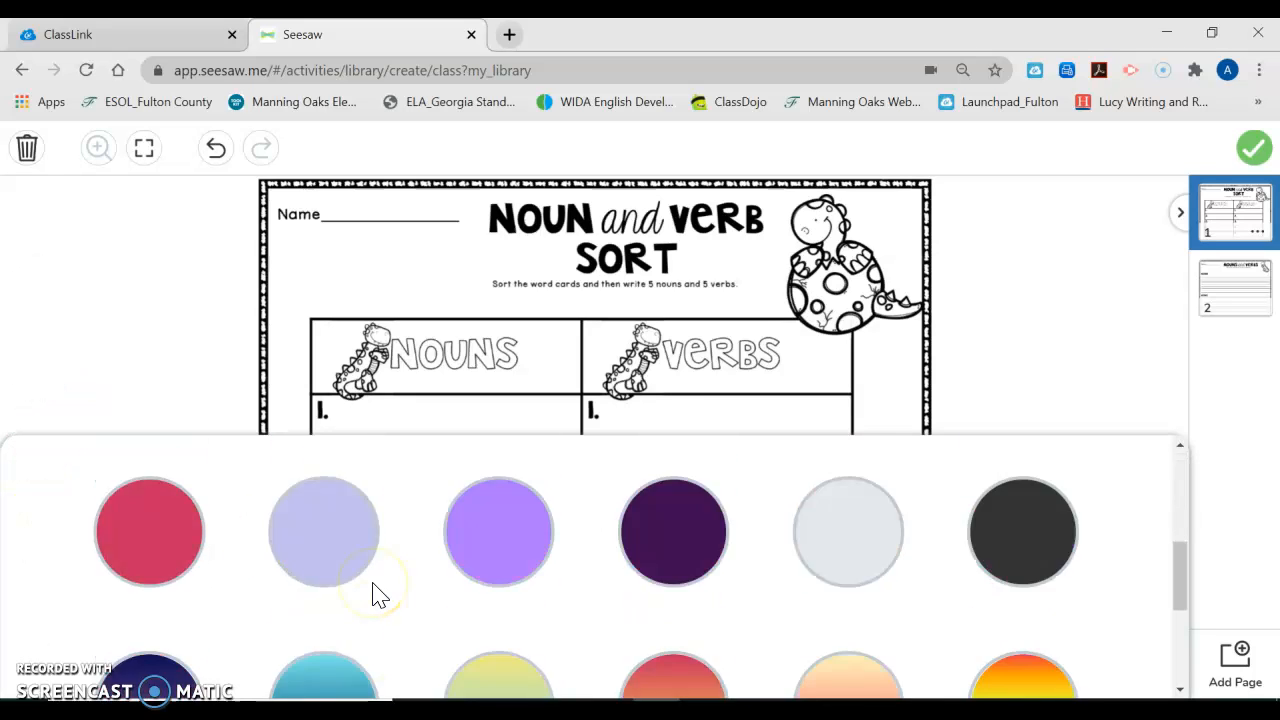
left_click(321, 506)
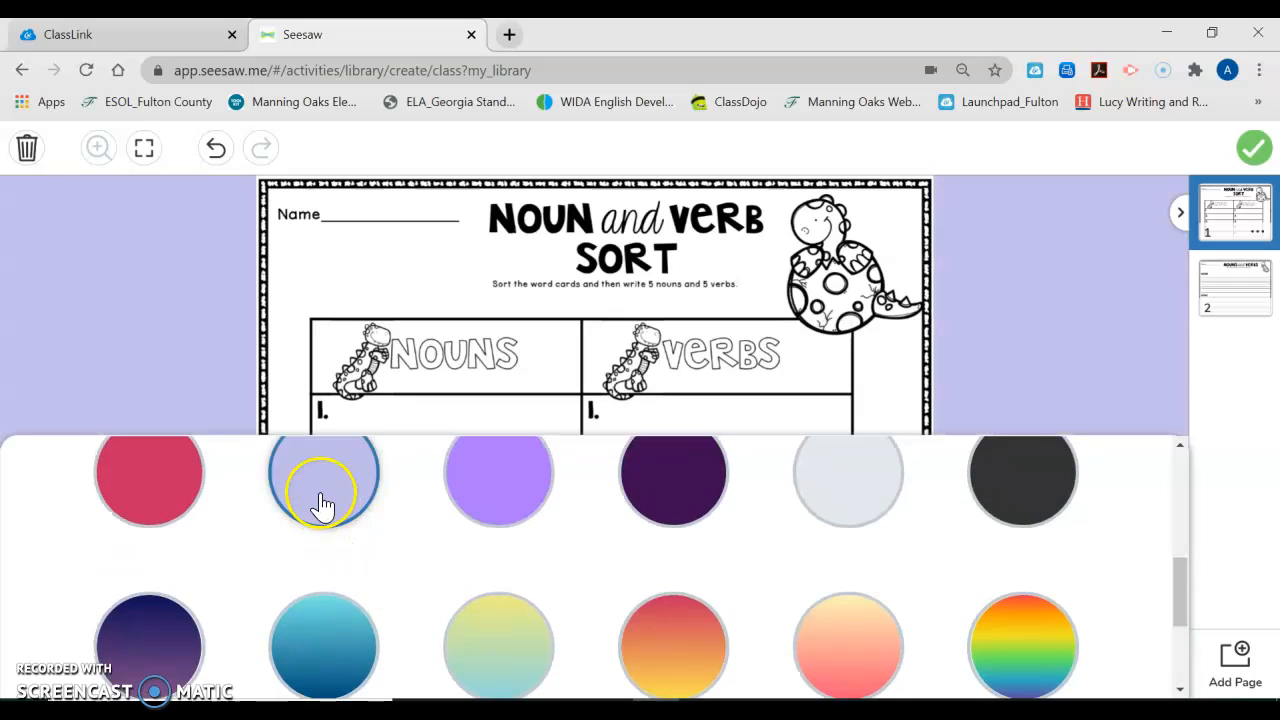
left_click(194, 376)
Step: Look over the link option, the caption options and the page view controls without adding anything
left_click(36, 527)
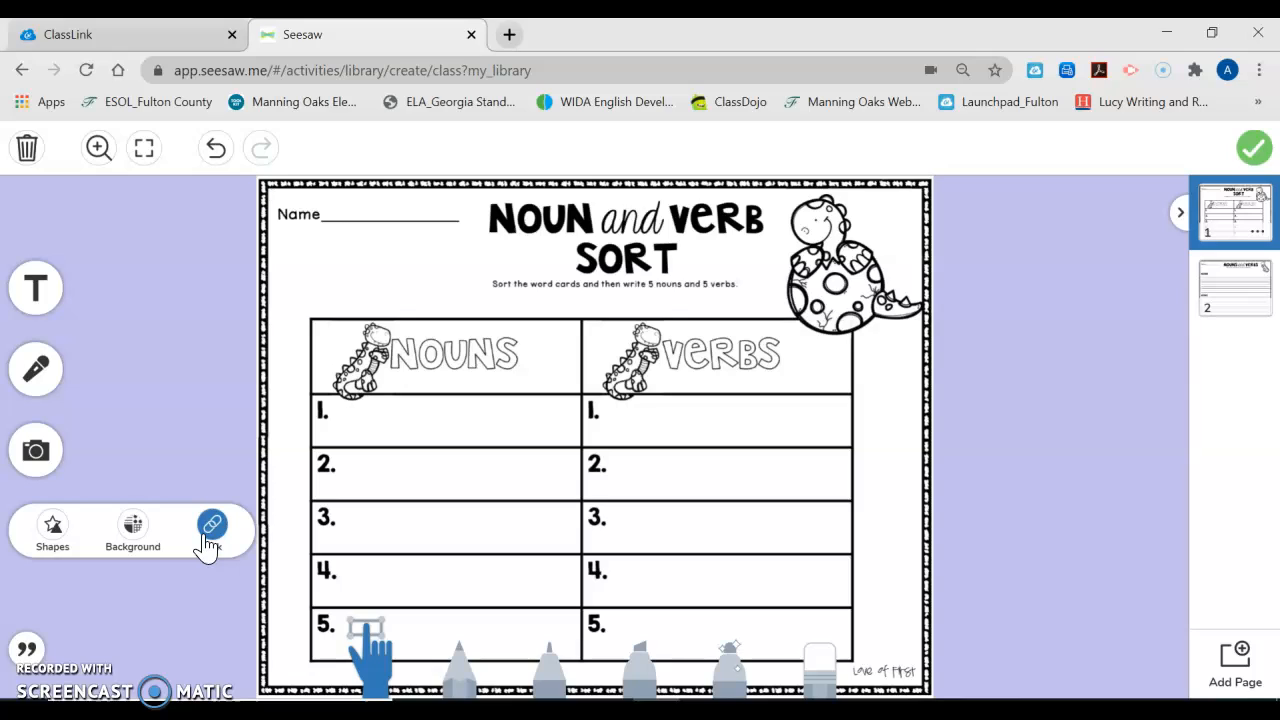
left_click(177, 480)
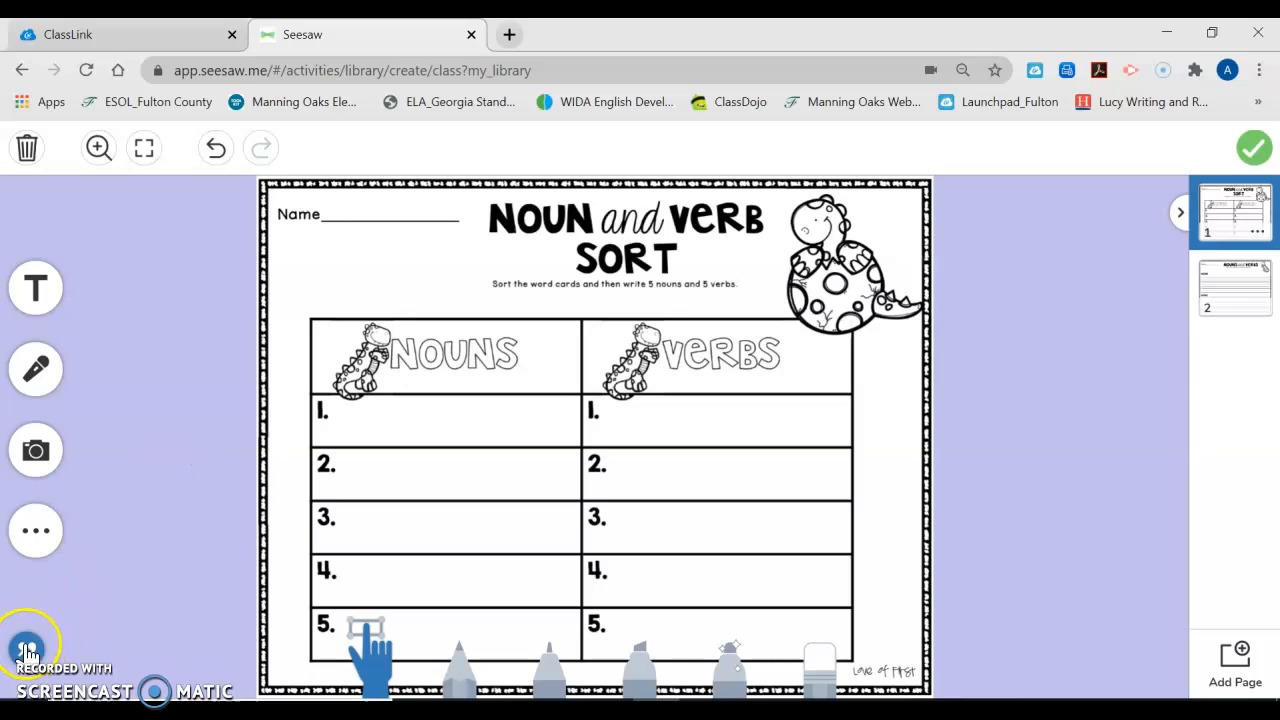
left_click(27, 648)
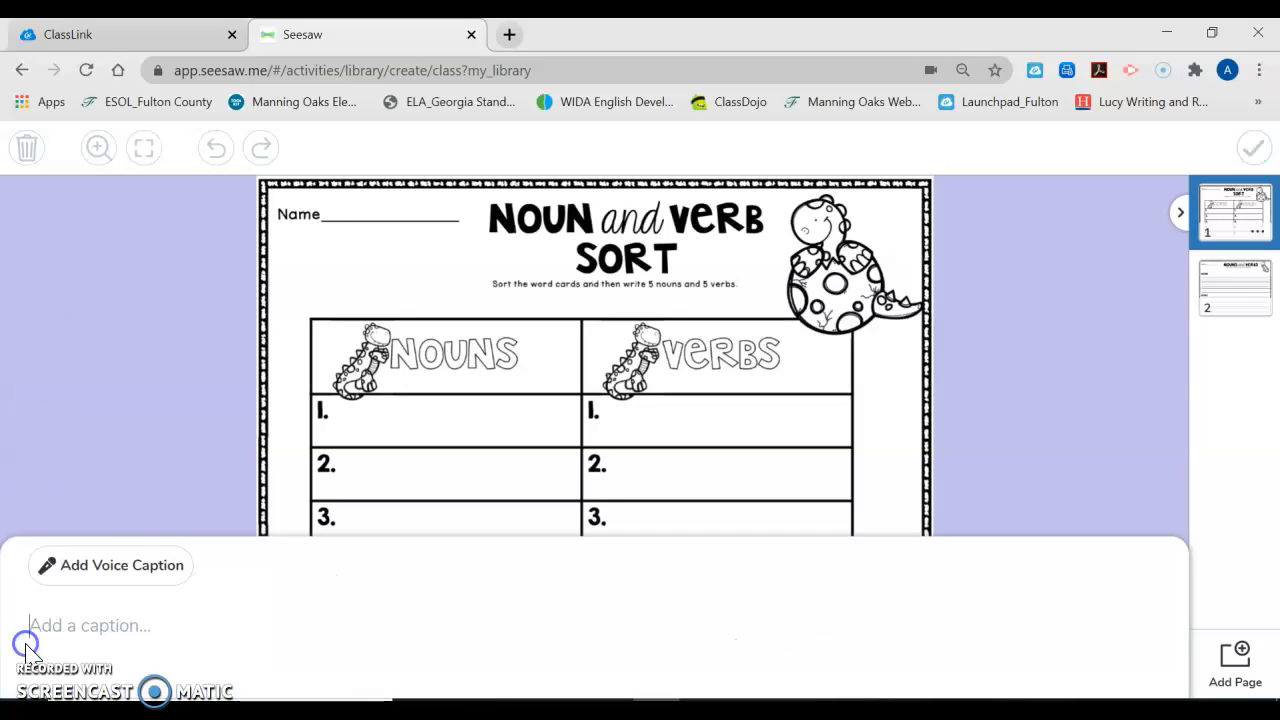
left_click(127, 507)
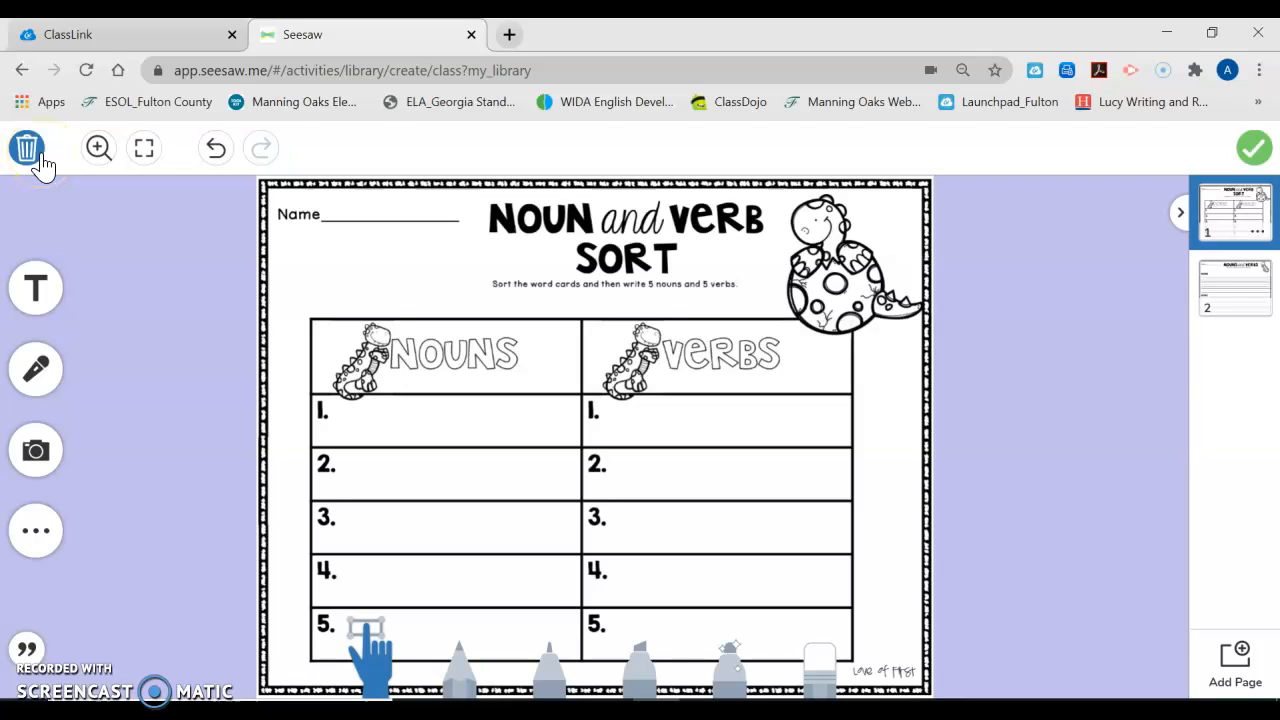
left_click(94, 152)
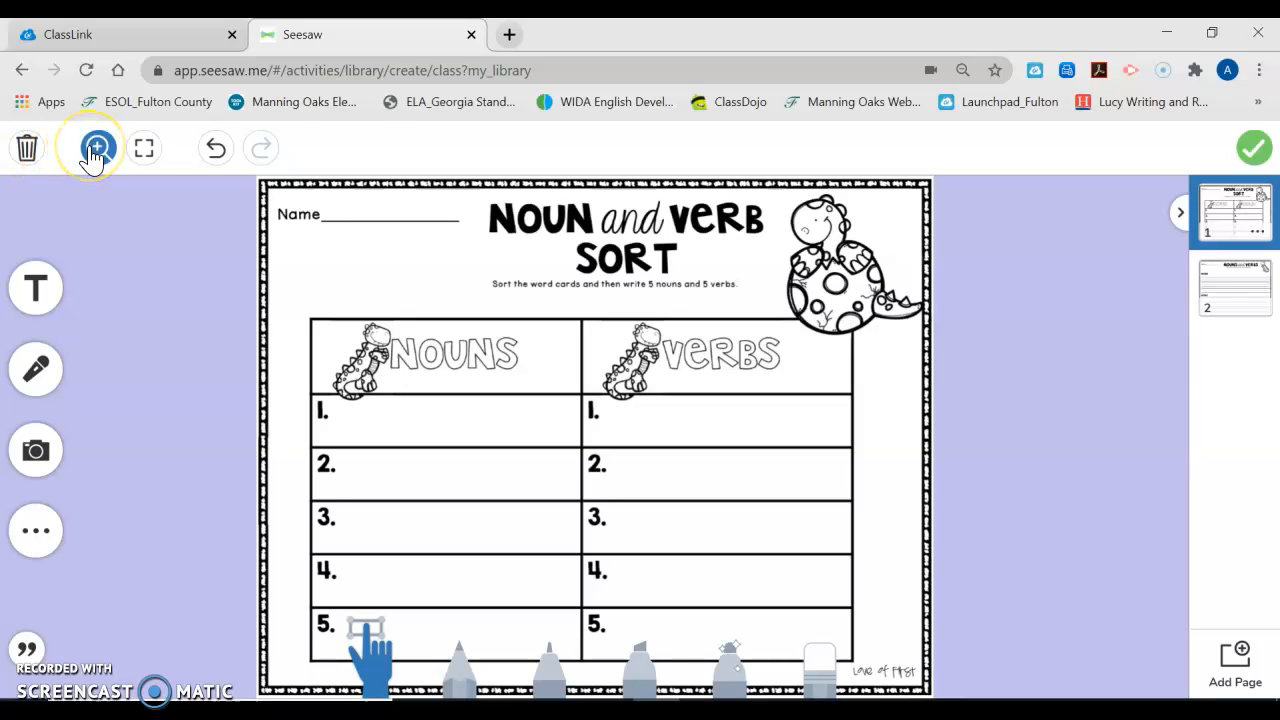
left_click(144, 155)
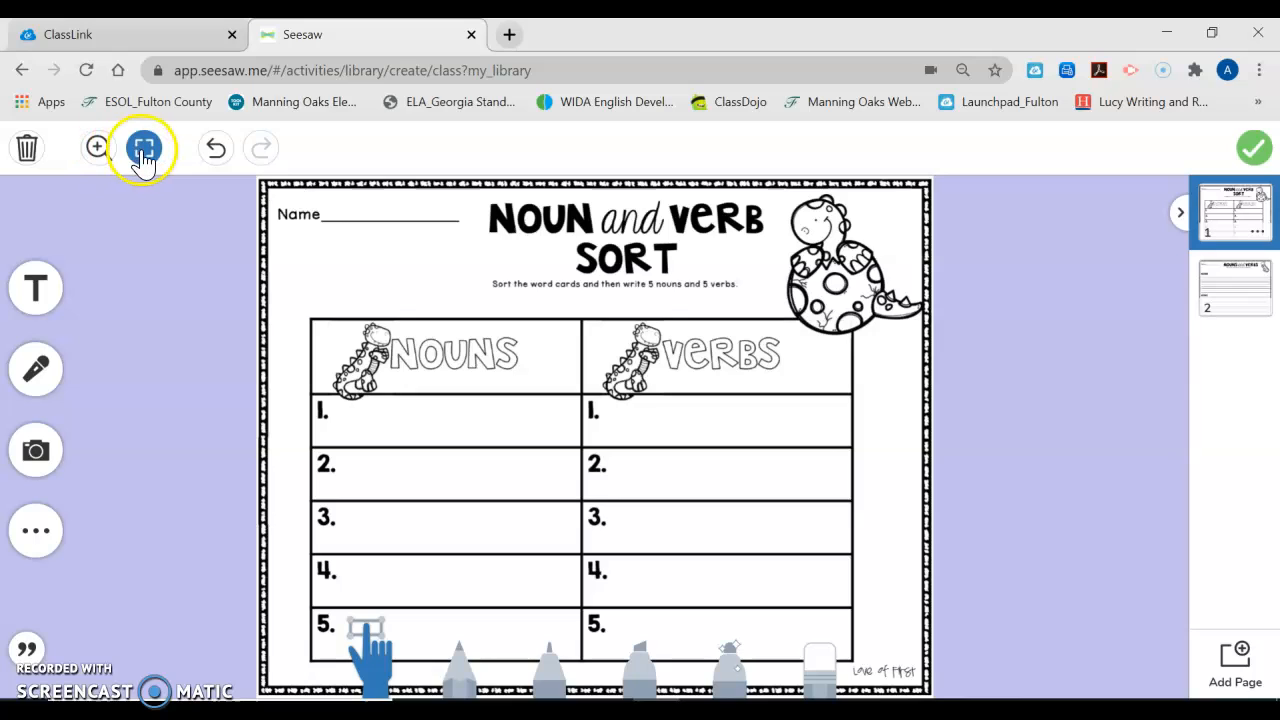
left_click(210, 160)
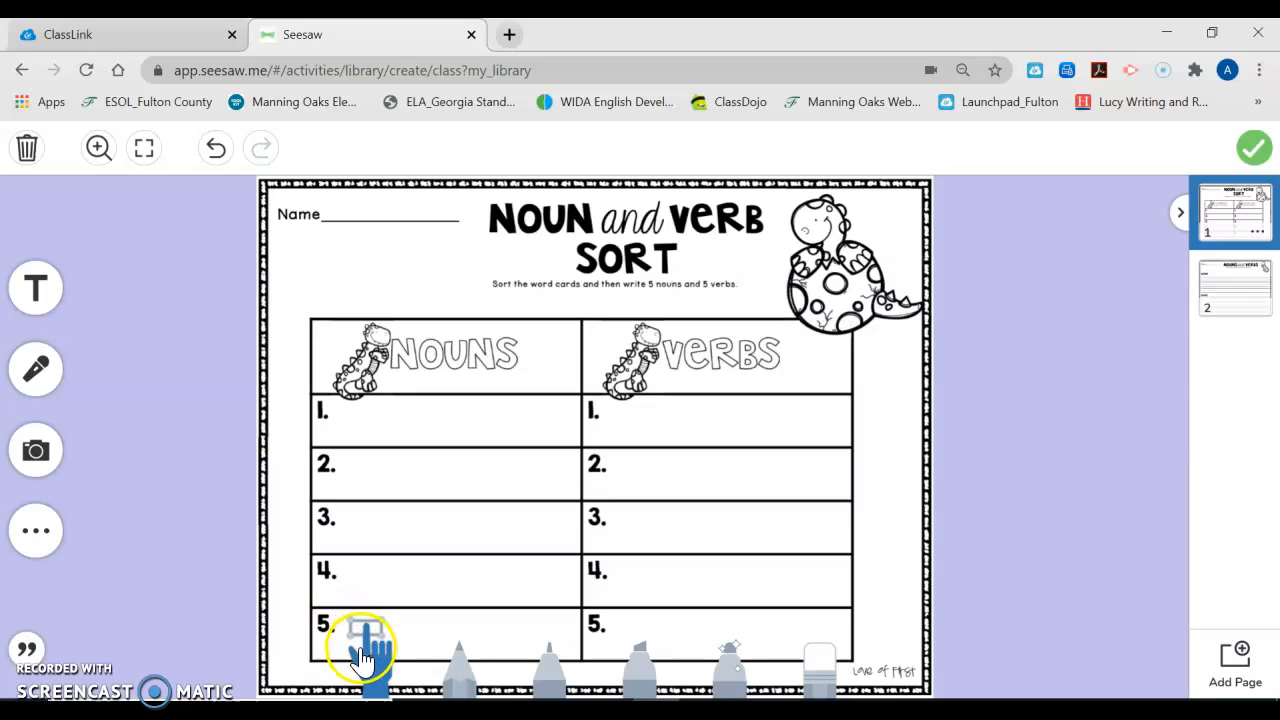
Step: Look over the selection tool, the drawing pens with their brush sizes and the eraser without drawing on page 1
left_click(371, 423)
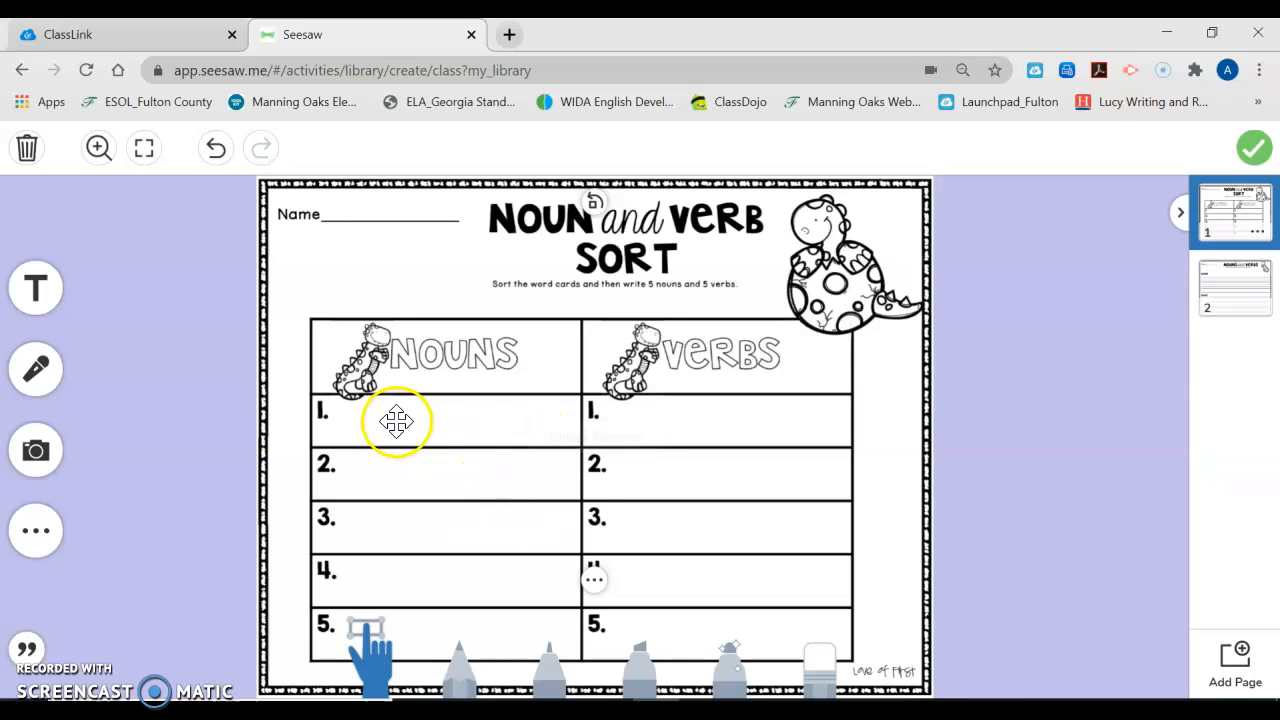
left_click(455, 660)
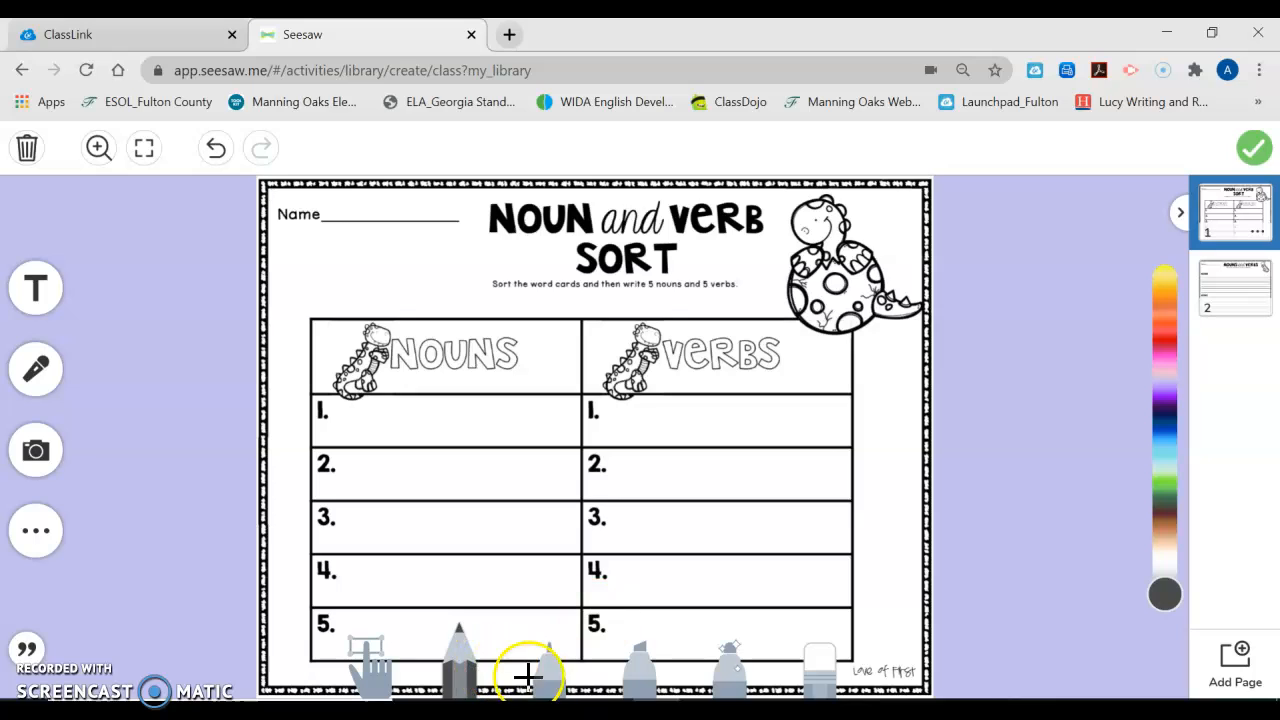
left_click(545, 686)
left_click(545, 686)
left_click(659, 665)
left_click(645, 668)
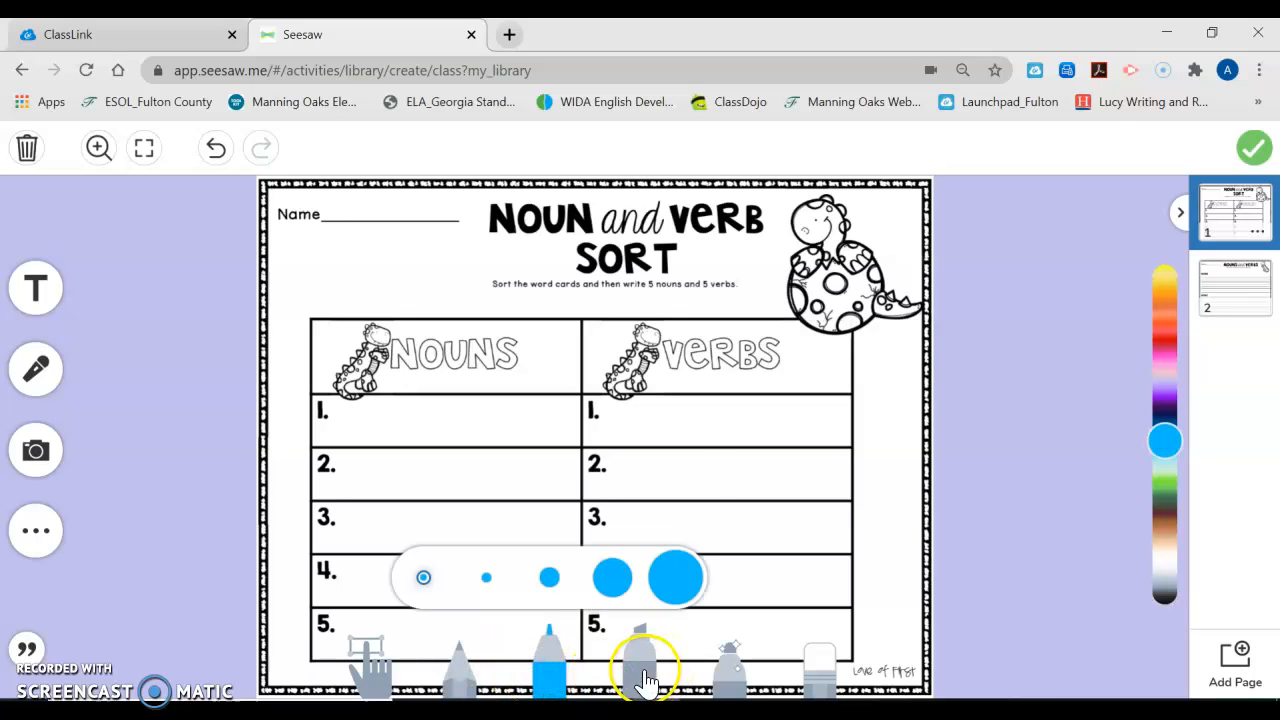
left_click(727, 670)
left_click(806, 665)
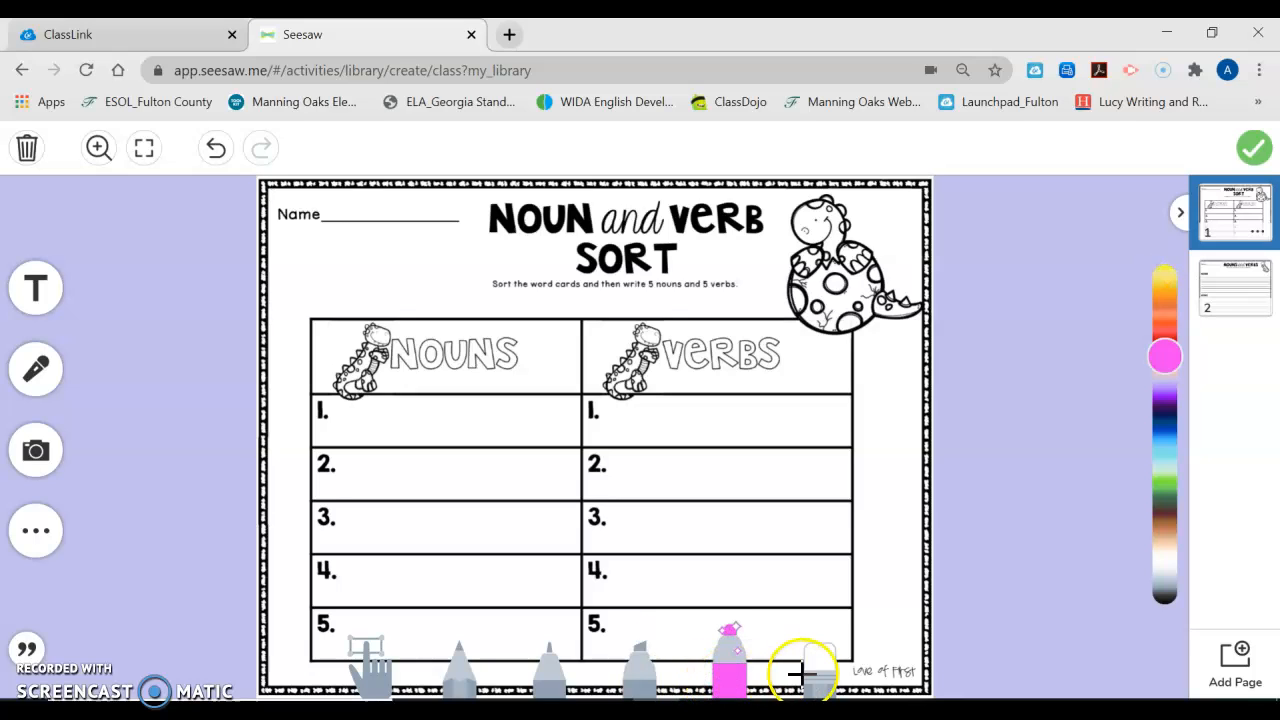
left_click(729, 688)
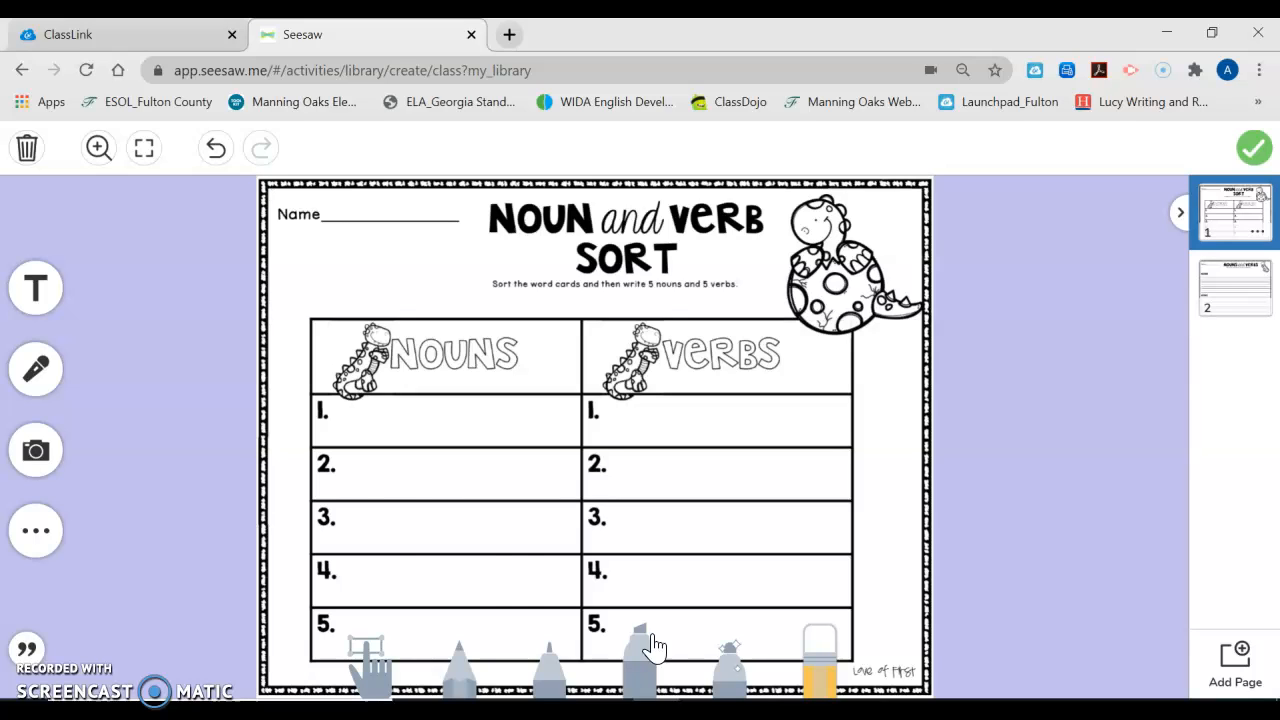
Step: Add an empty text box to page 1, move it into the lavender margin beside the worksheet and narrow it to fit there
left_click(43, 293)
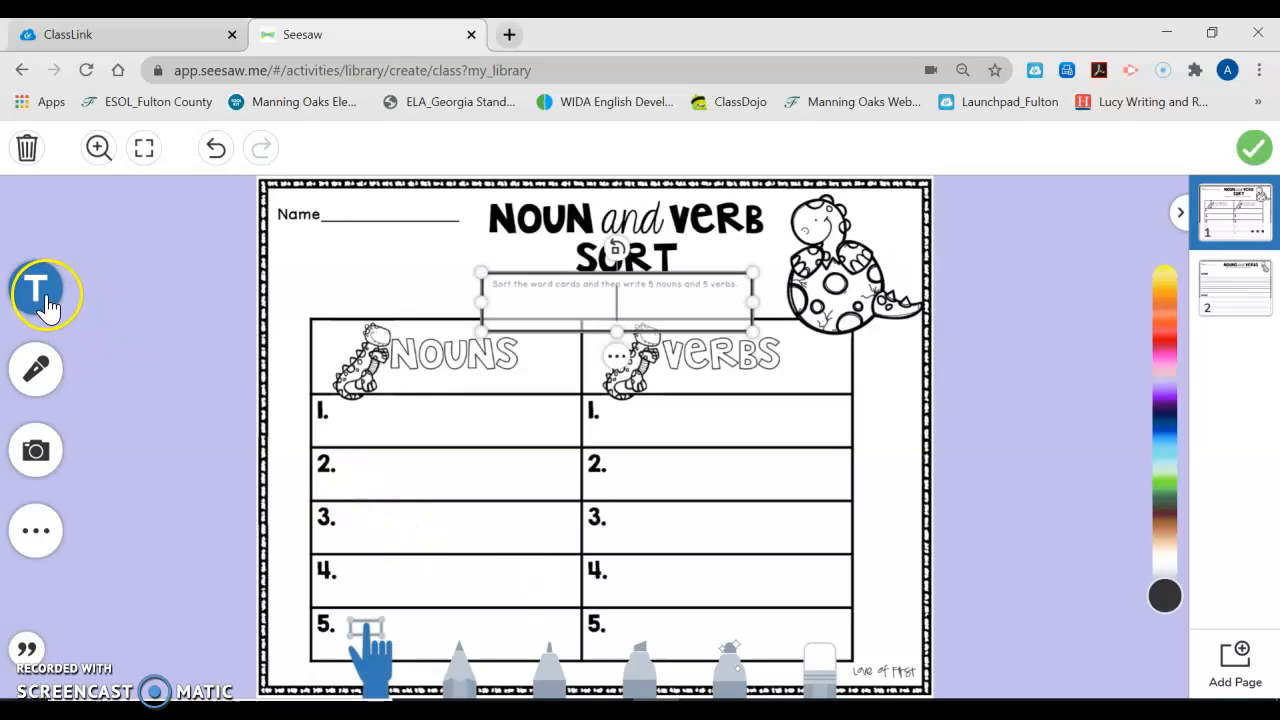
left_click(582, 285)
left_click(610, 270)
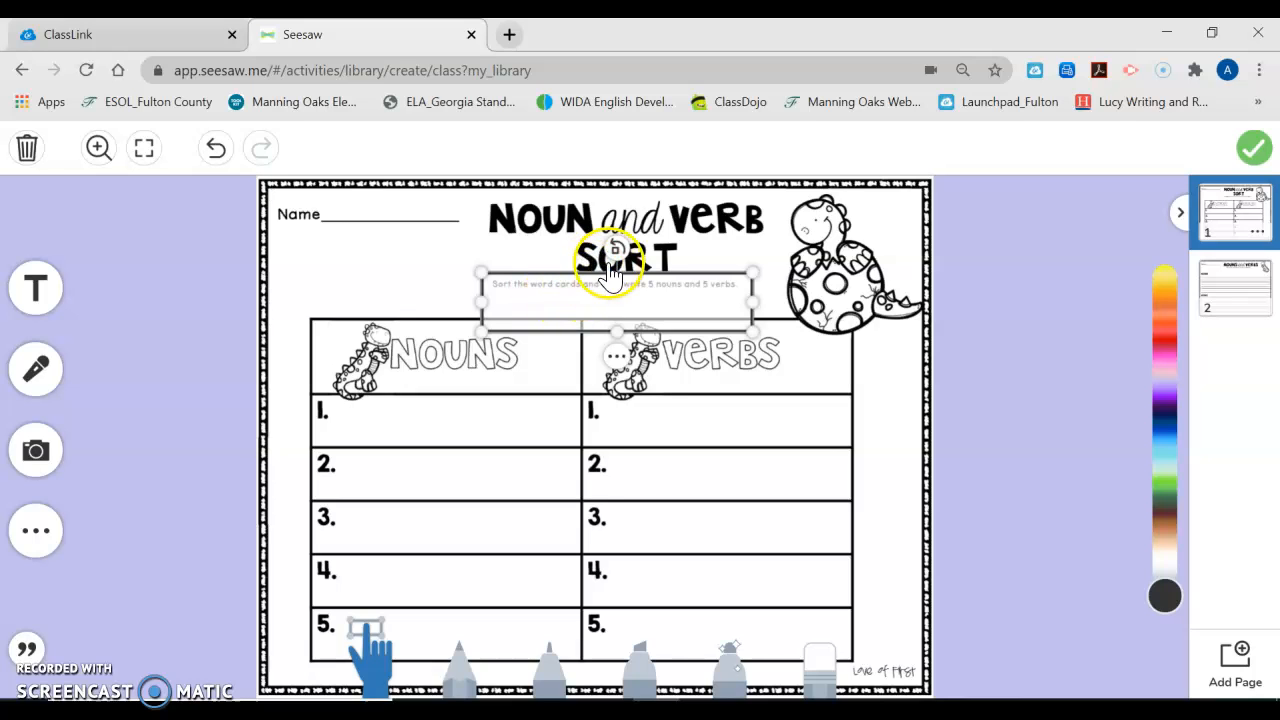
left_click(605, 288)
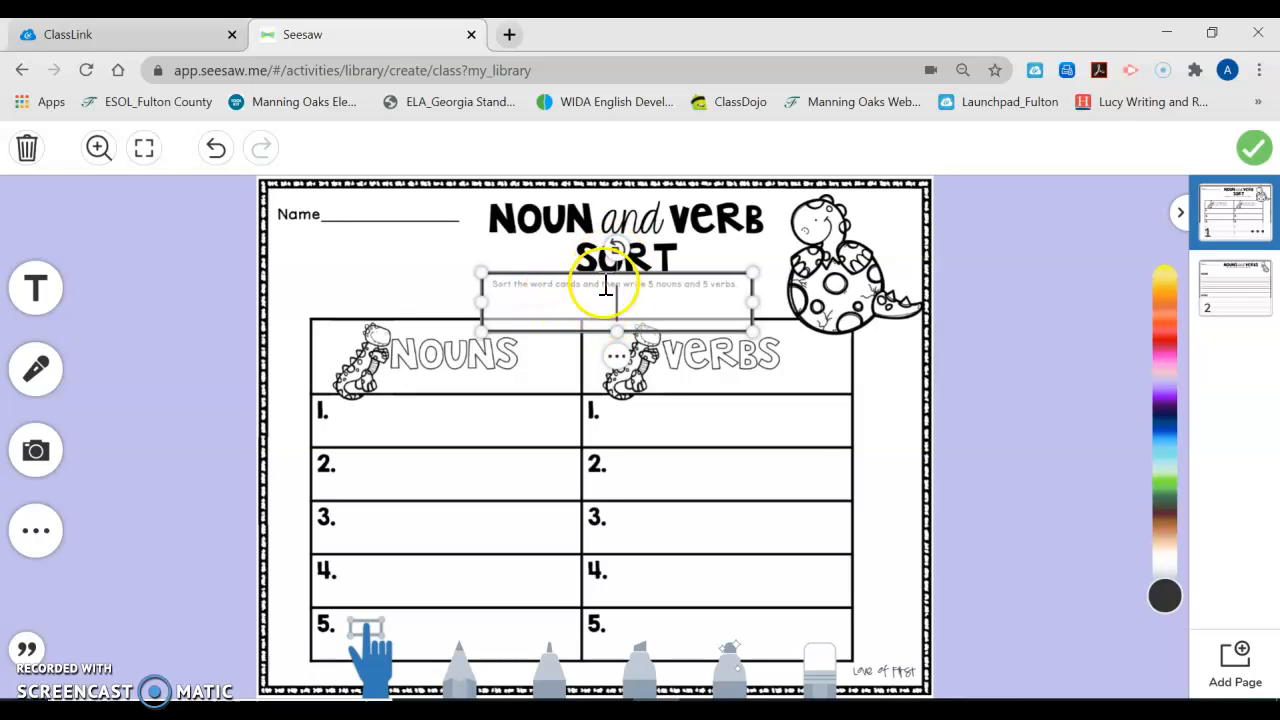
left_click_drag(594, 280, 184, 262)
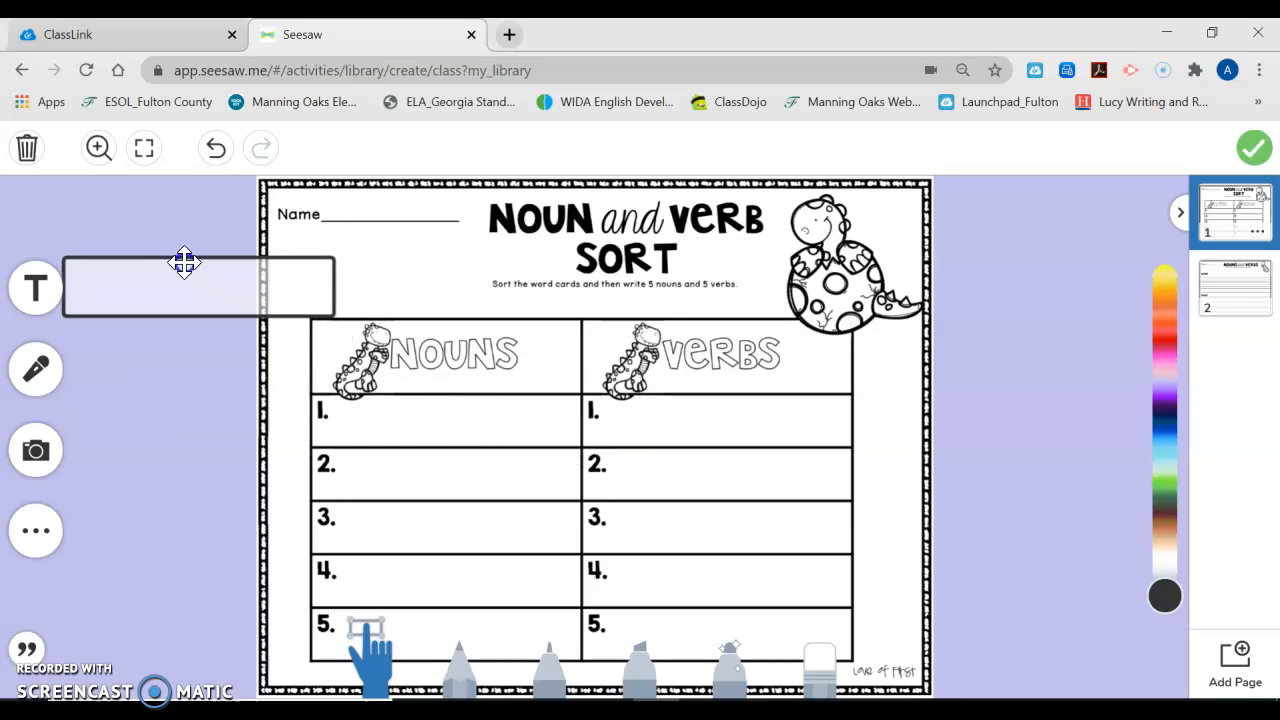
left_click_drag(334, 286, 227, 285)
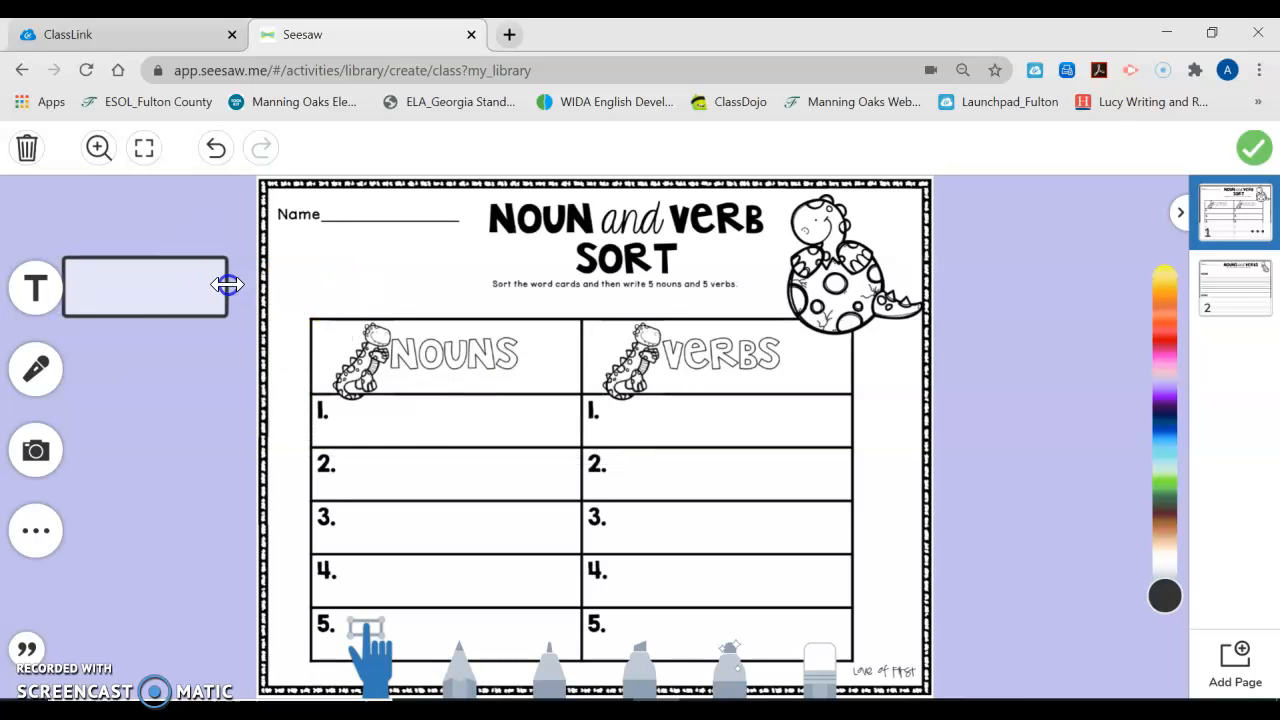
Step: Make the empty text box in the lavender margin red, enter "dog" in it and shift the label slightly toward the worksheet
left_click(185, 289)
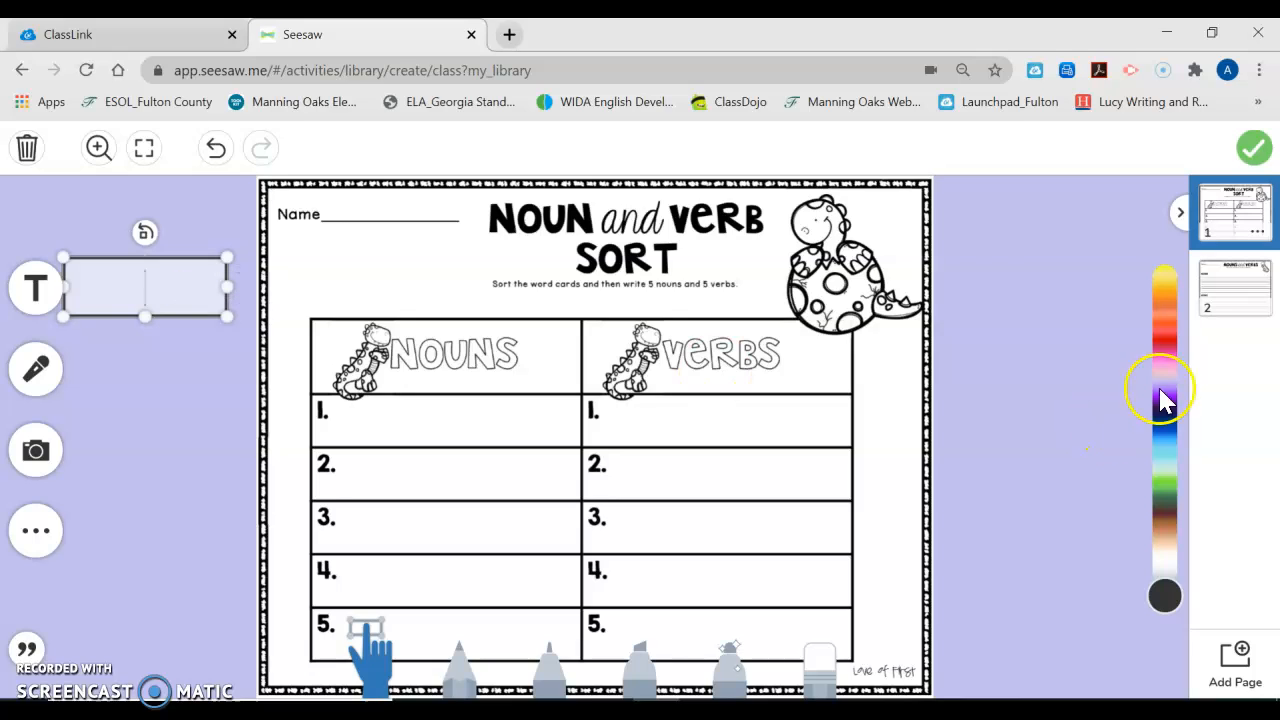
left_click(1166, 344)
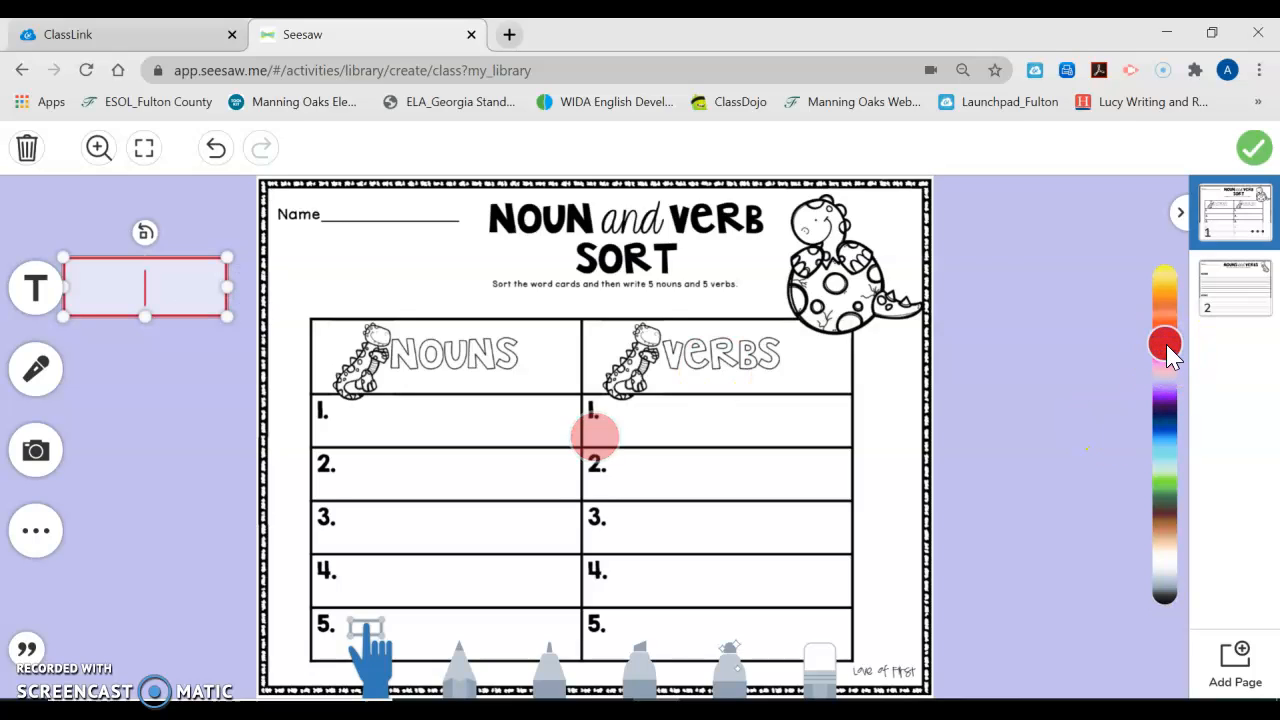
type("dog")
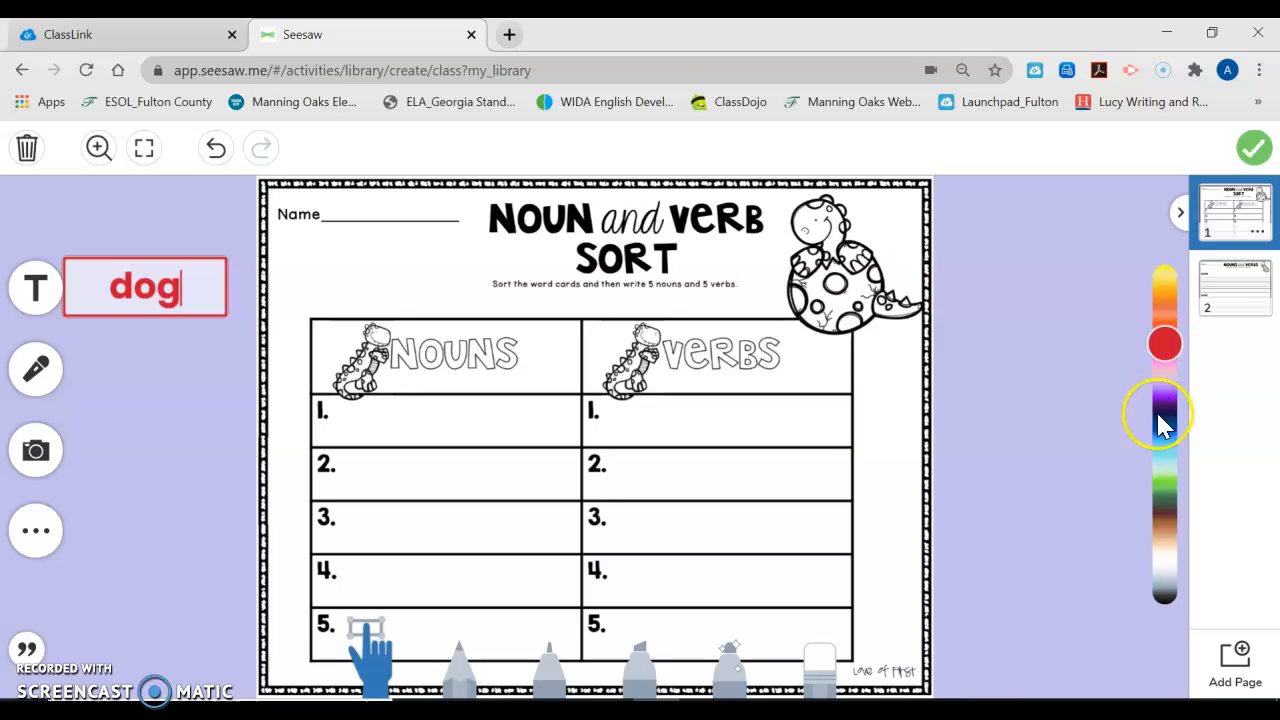
left_click(122, 405)
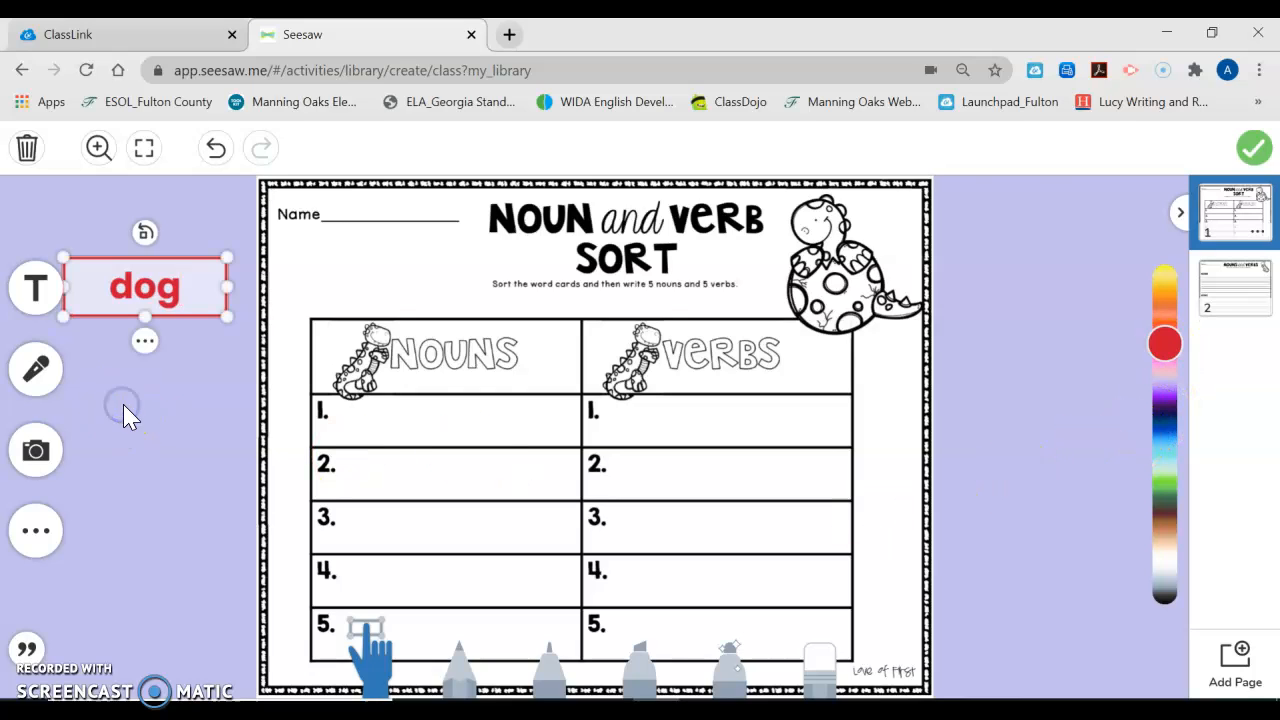
left_click_drag(186, 277, 214, 277)
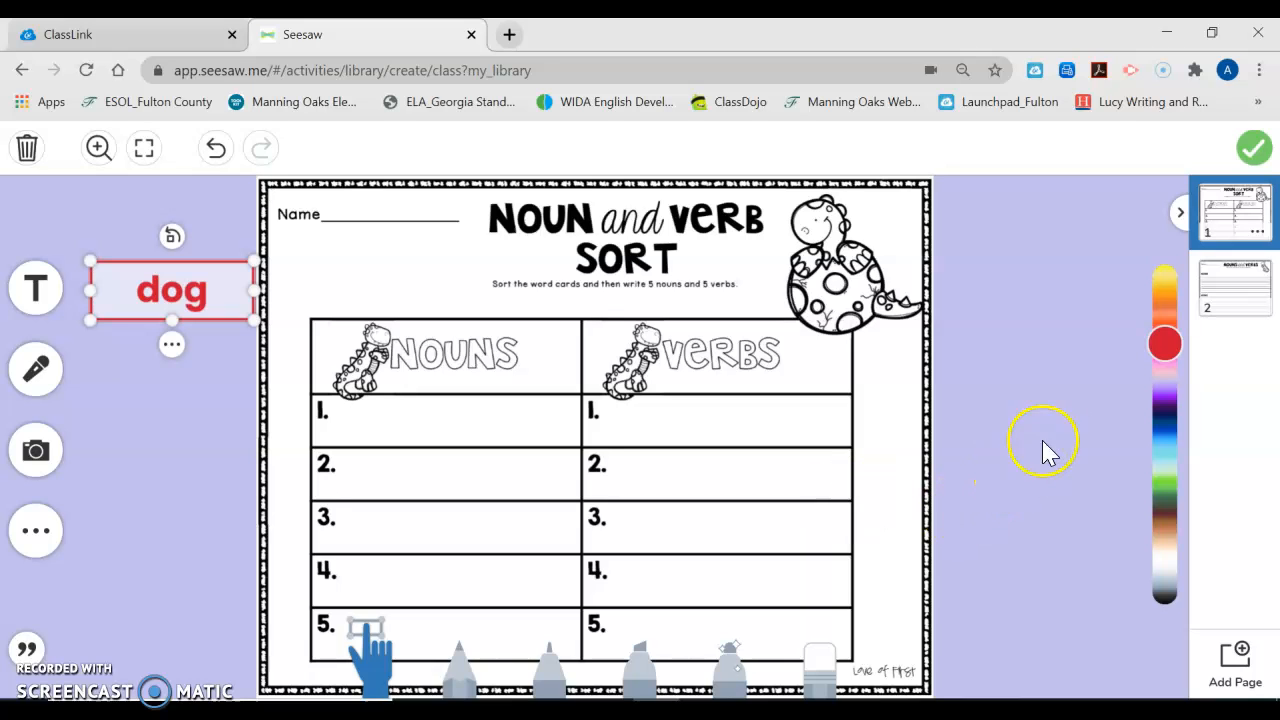
Step: Check page 2, attach the finished two-page template to the activity and review the activity form
left_click(1212, 306)
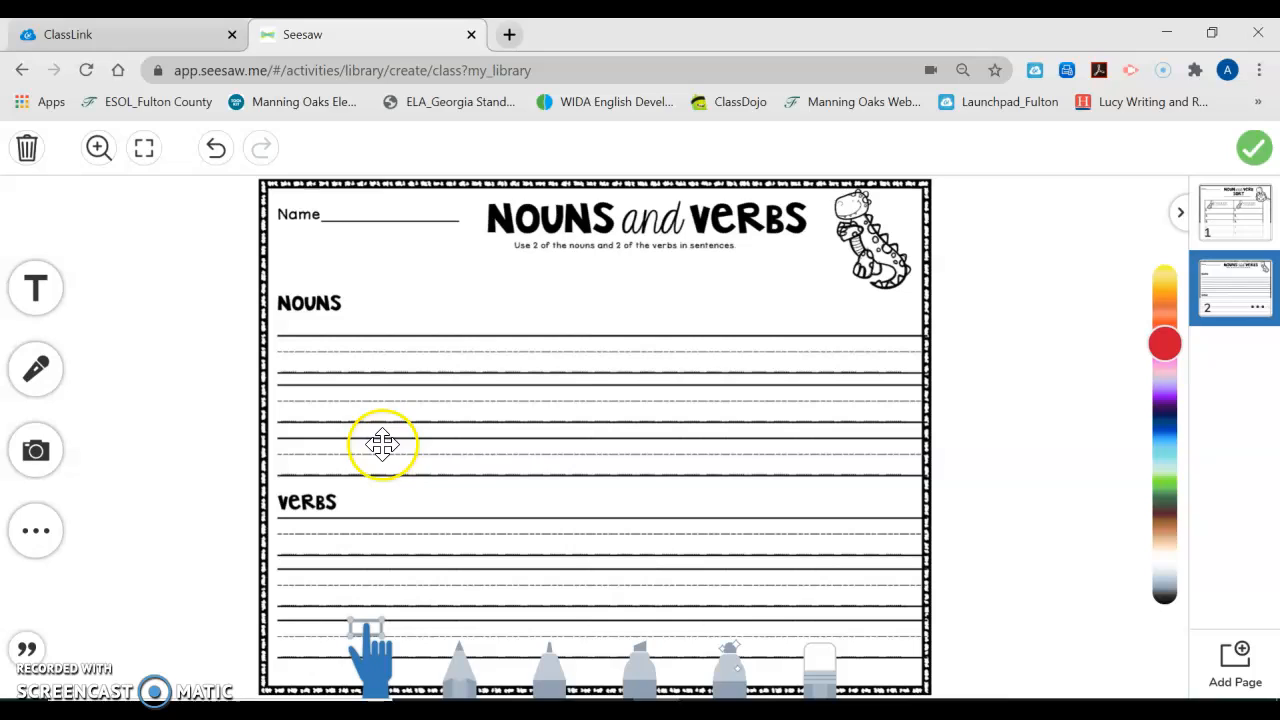
left_click(1252, 150)
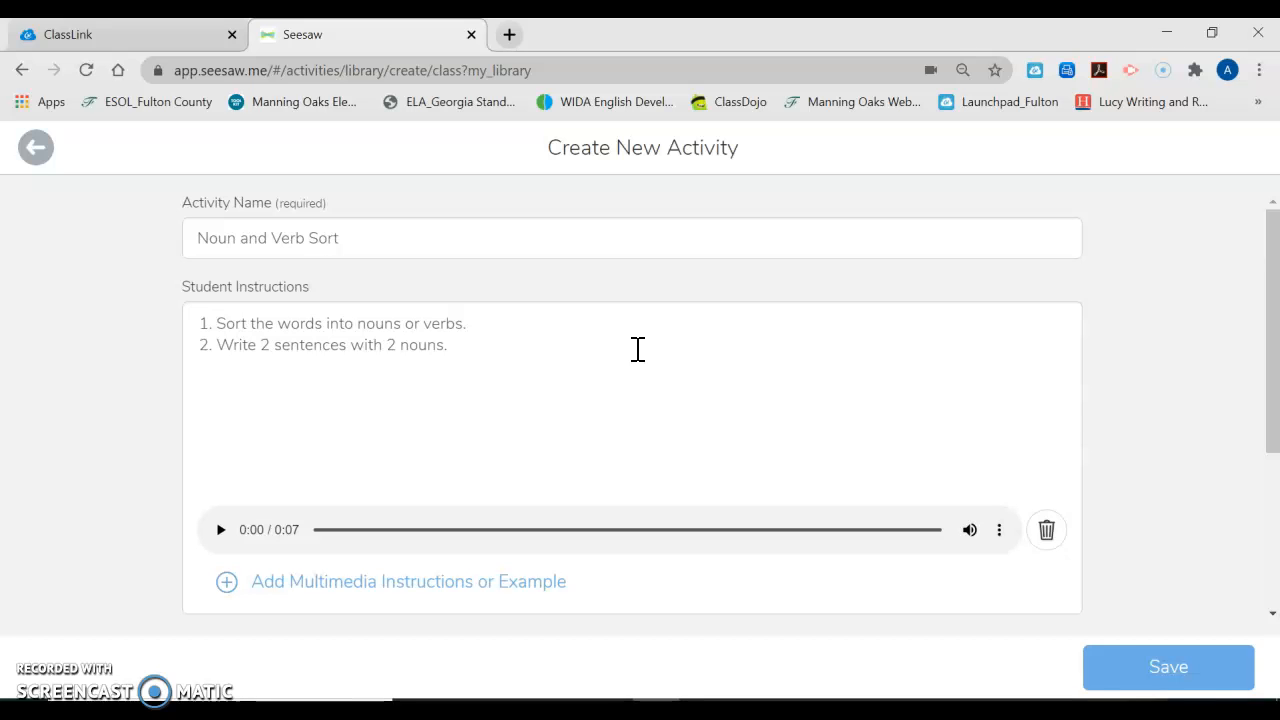
scroll(638, 349, "down", 3)
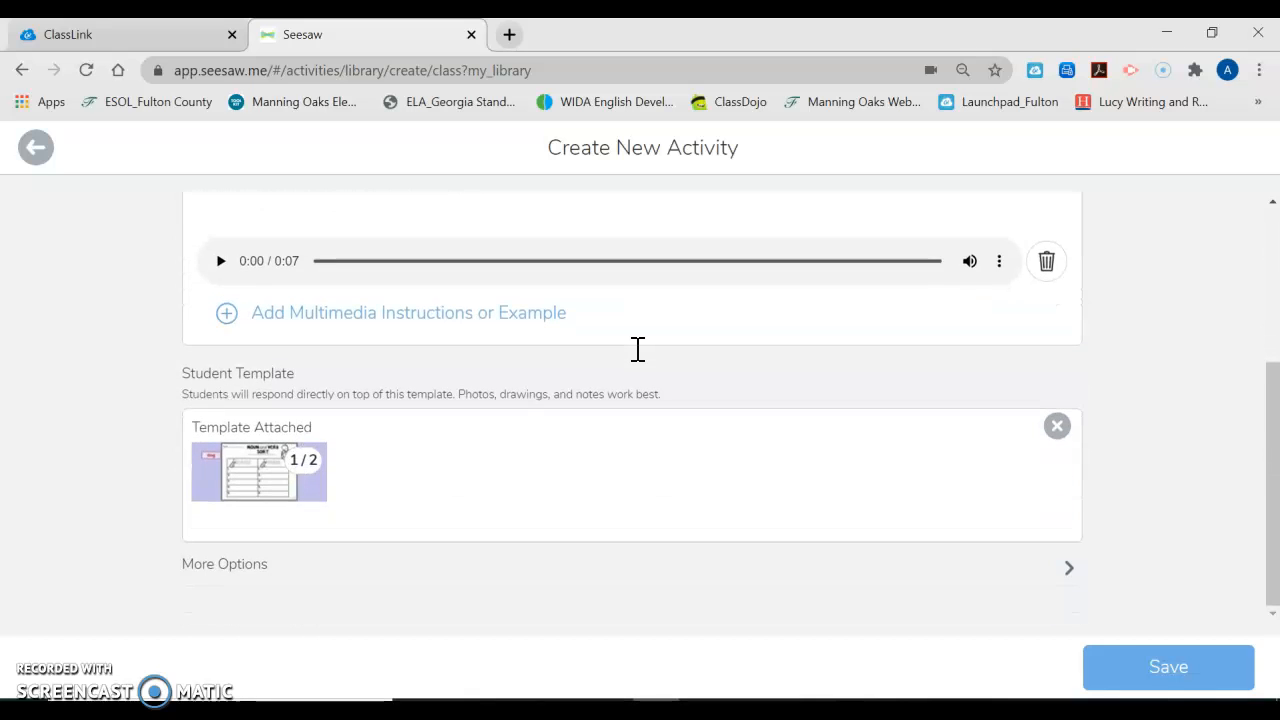
scroll(638, 362, "up", 3)
scroll(638, 362, "down", 3)
left_click(497, 510)
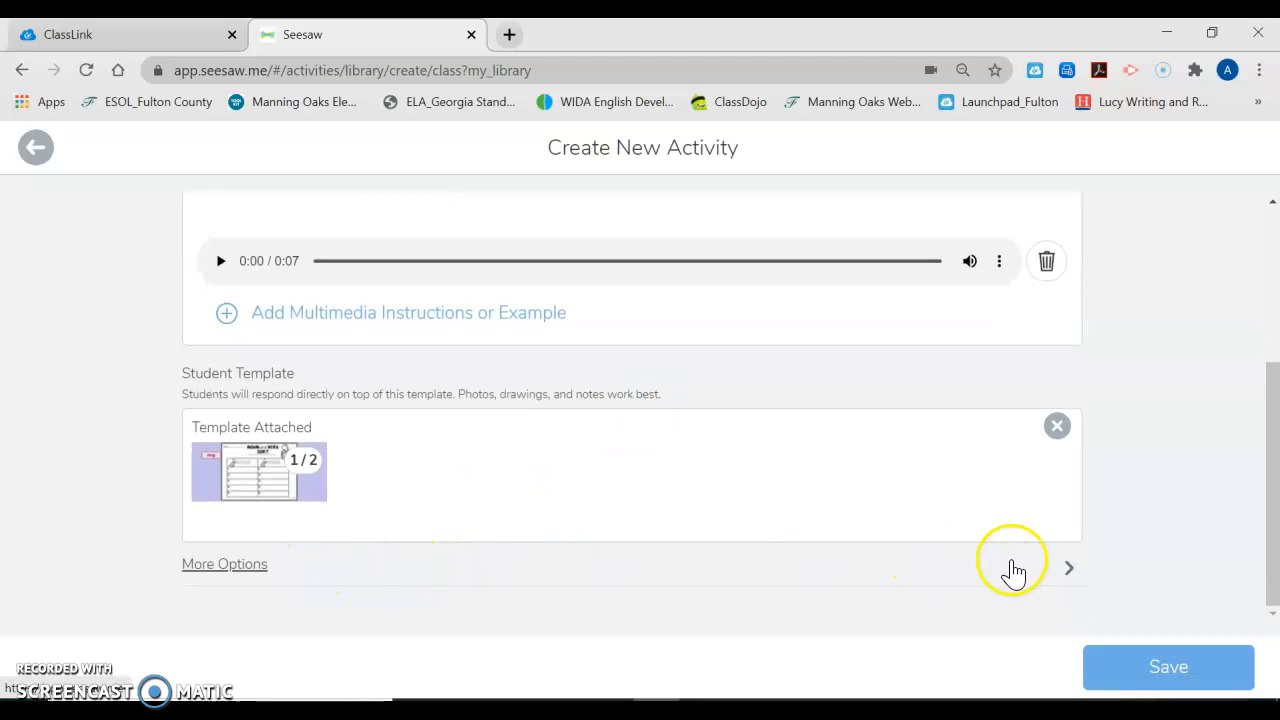
Step: Show the extra teacher notes and skills options, leave them empty and save the activity
left_click(1070, 570)
scroll(860, 586, "down", 2)
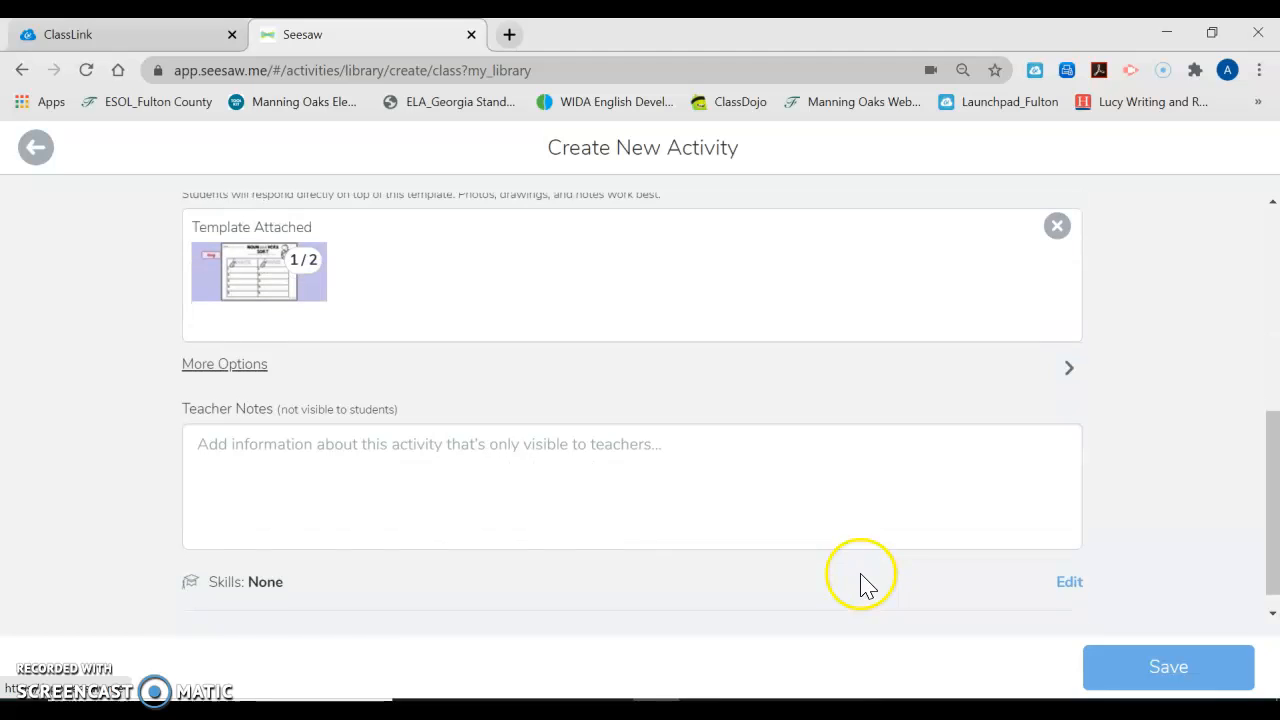
scroll(552, 474, "down", 1)
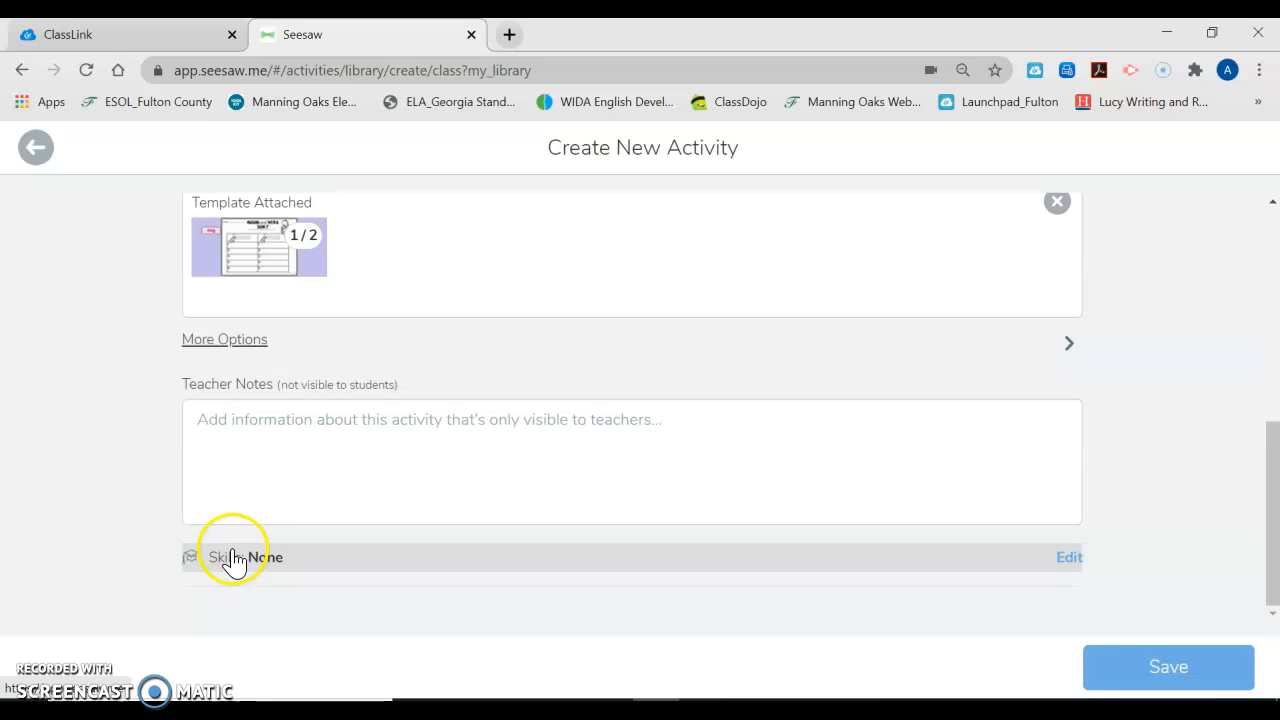
left_click(1141, 678)
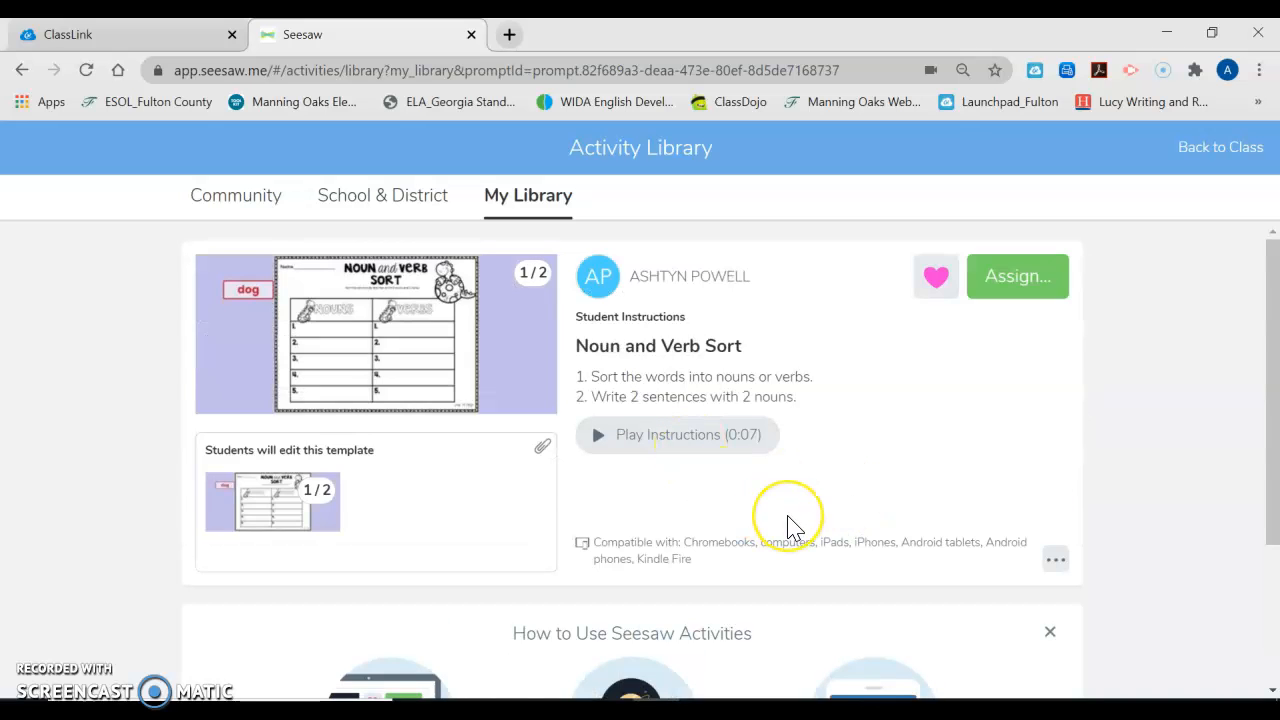
Step: Look over the saved activity and its assignment options, including the class list and scheduling, without assigning it
scroll(787, 527, "down", 2)
scroll(787, 527, "up", 2)
left_click(1001, 292)
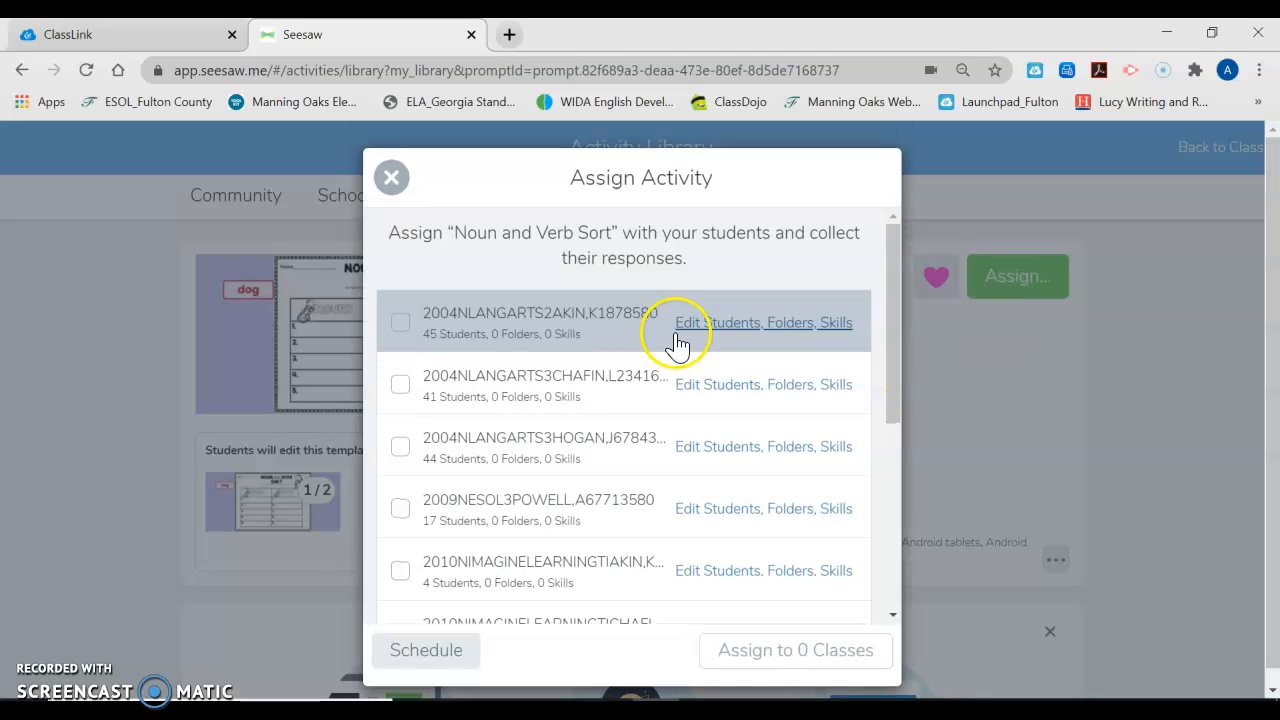
scroll(641, 493, "down", 2)
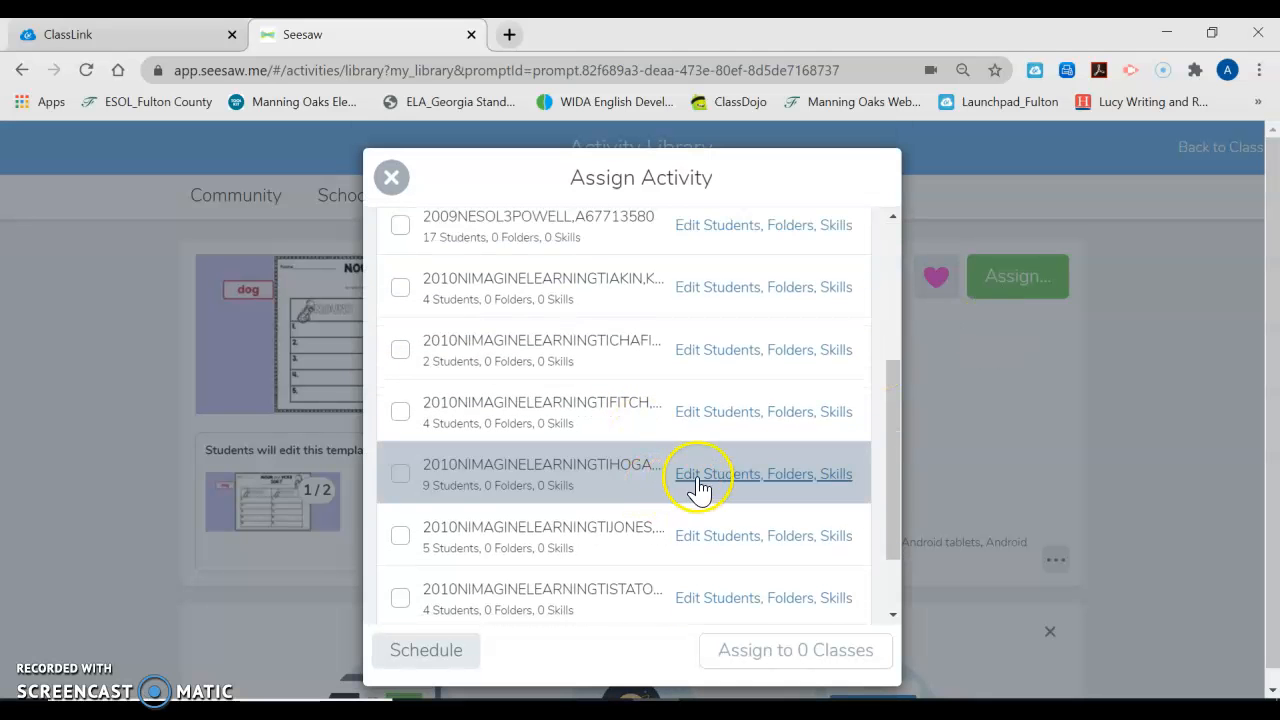
scroll(699, 490, "down", 1)
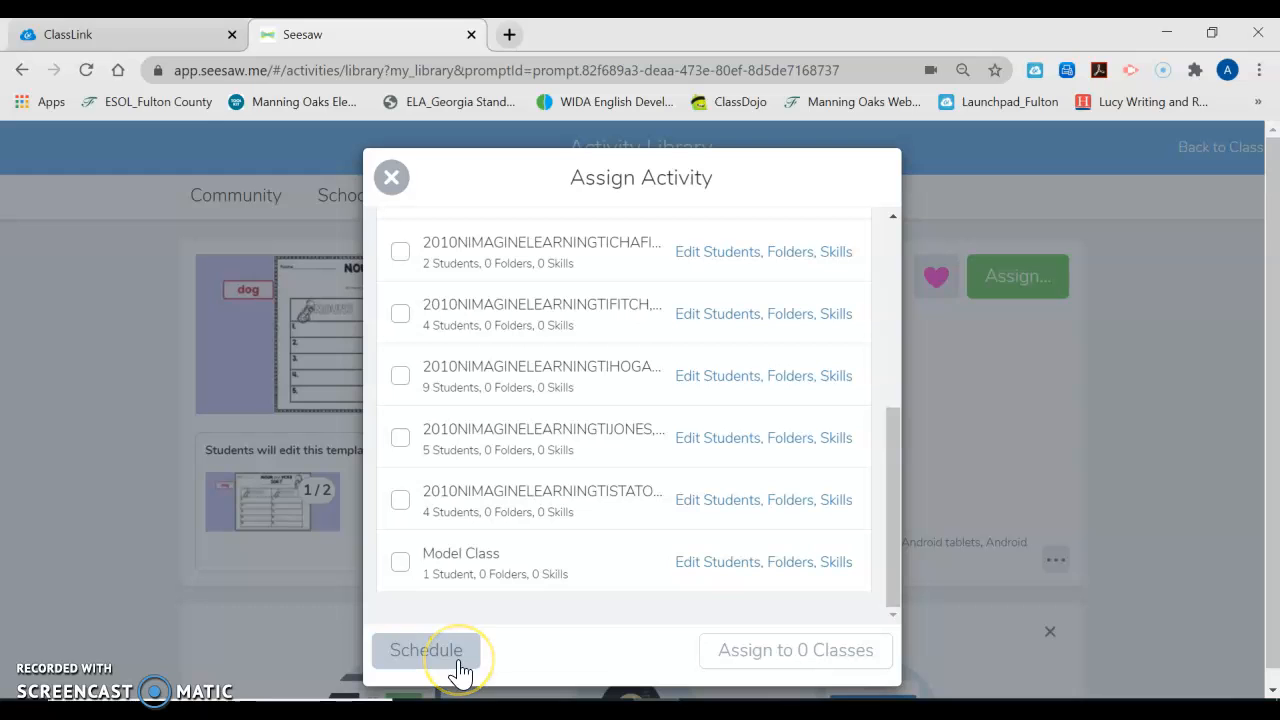
left_click(391, 180)
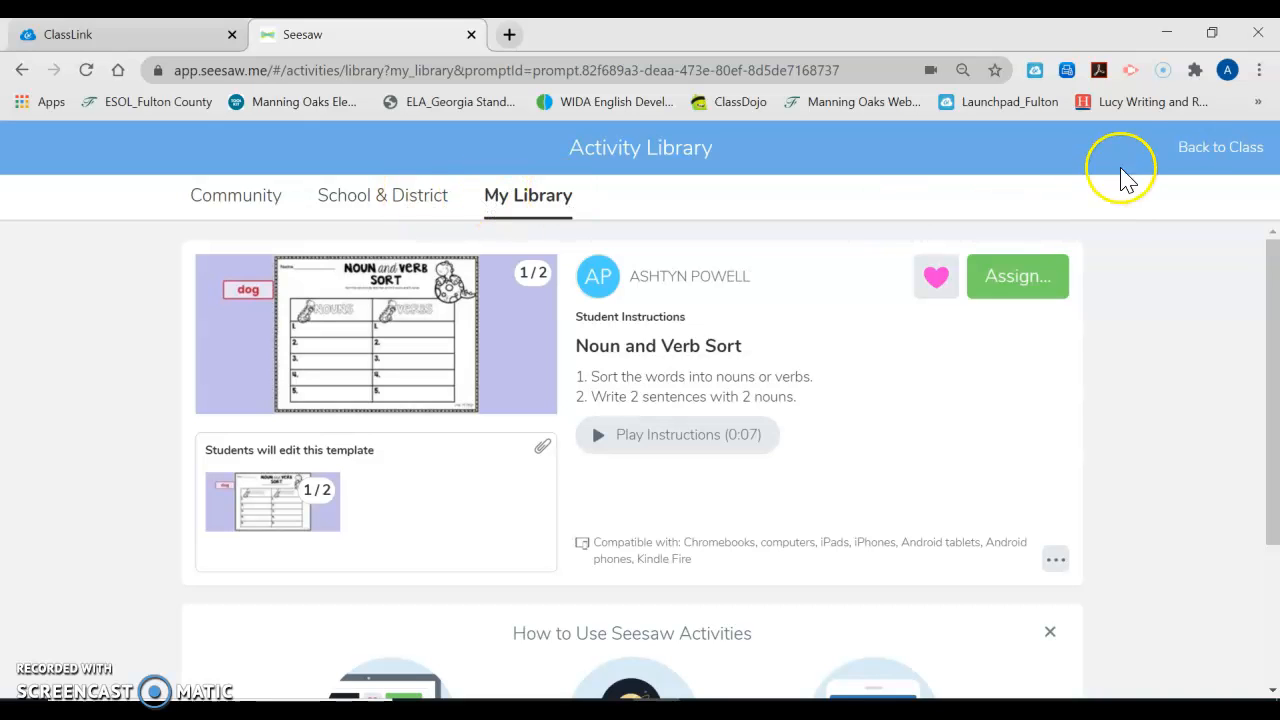
Step: Return to the class and view the sample student's Noun and Verb Sort response in the Model Class journal
left_click(1190, 148)
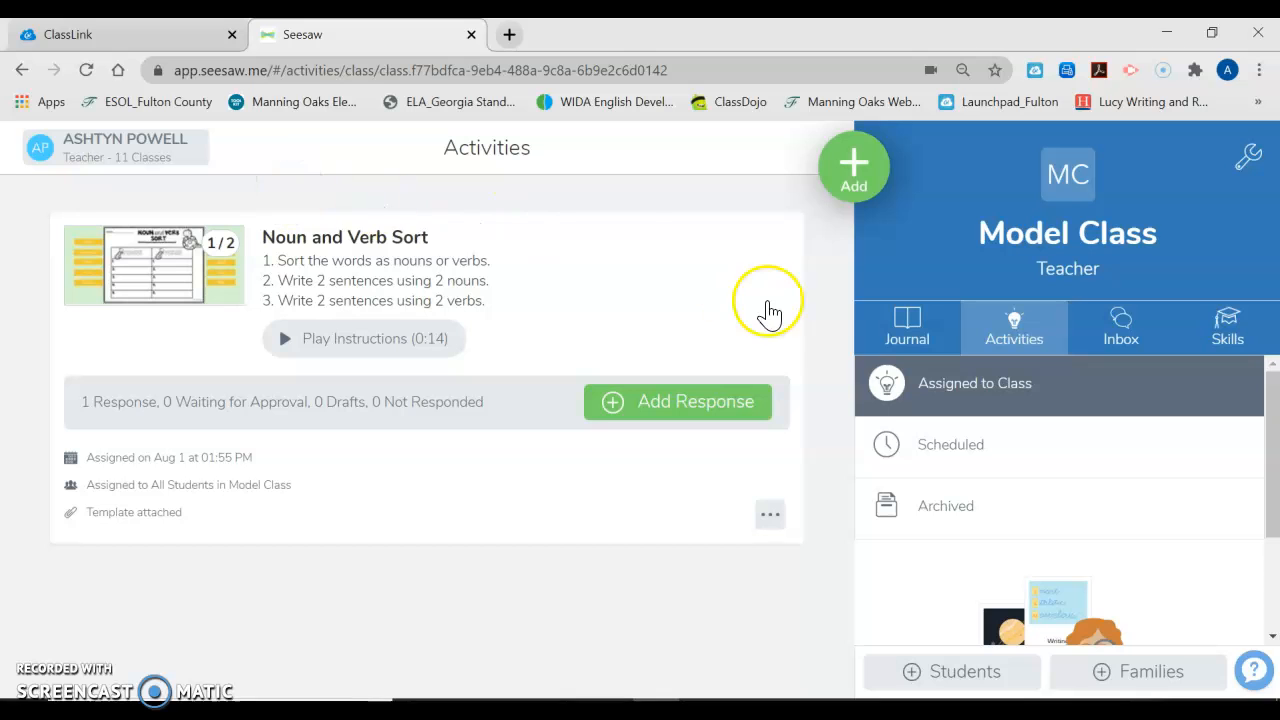
left_click(882, 330)
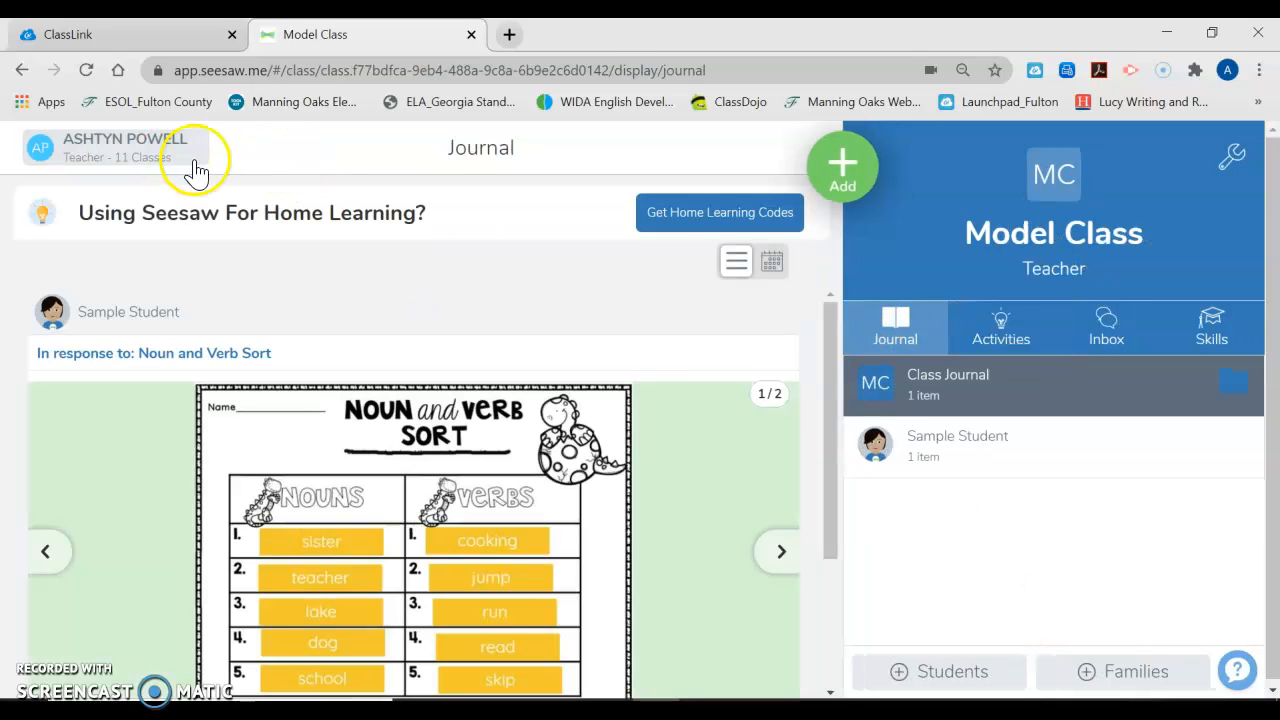
scroll(668, 457, "down", 1)
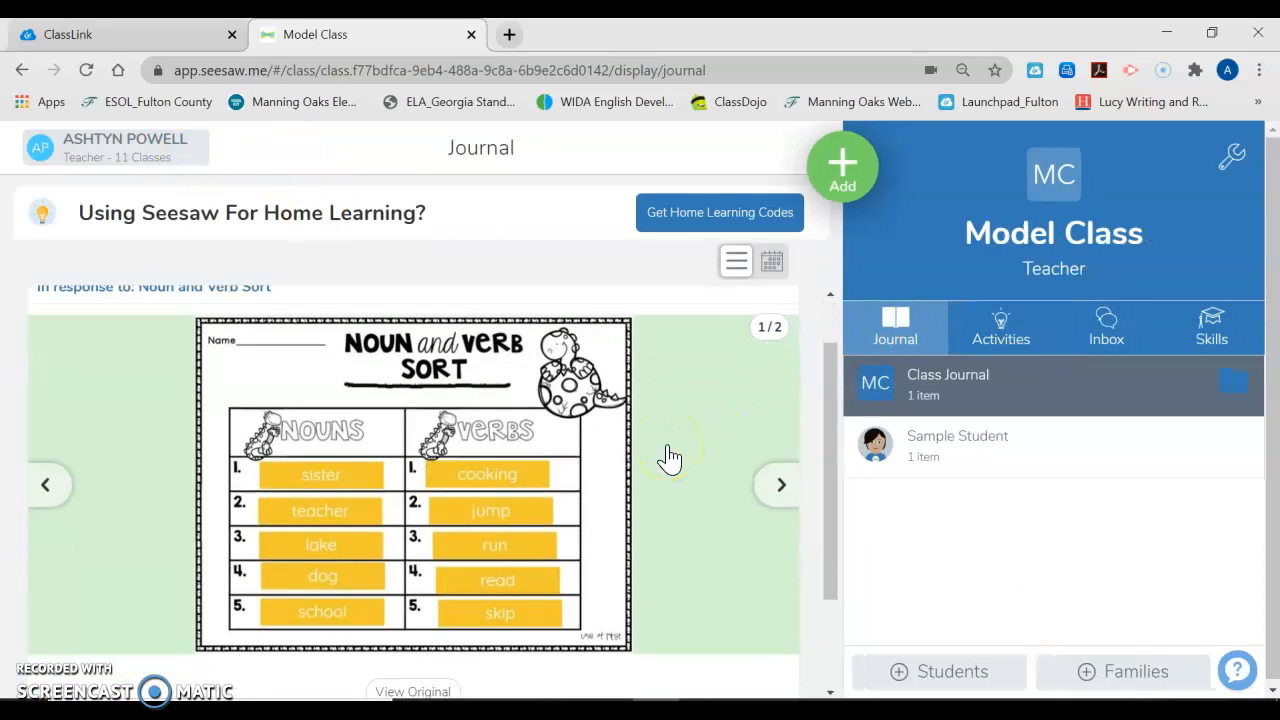
scroll(668, 457, "down", 1)
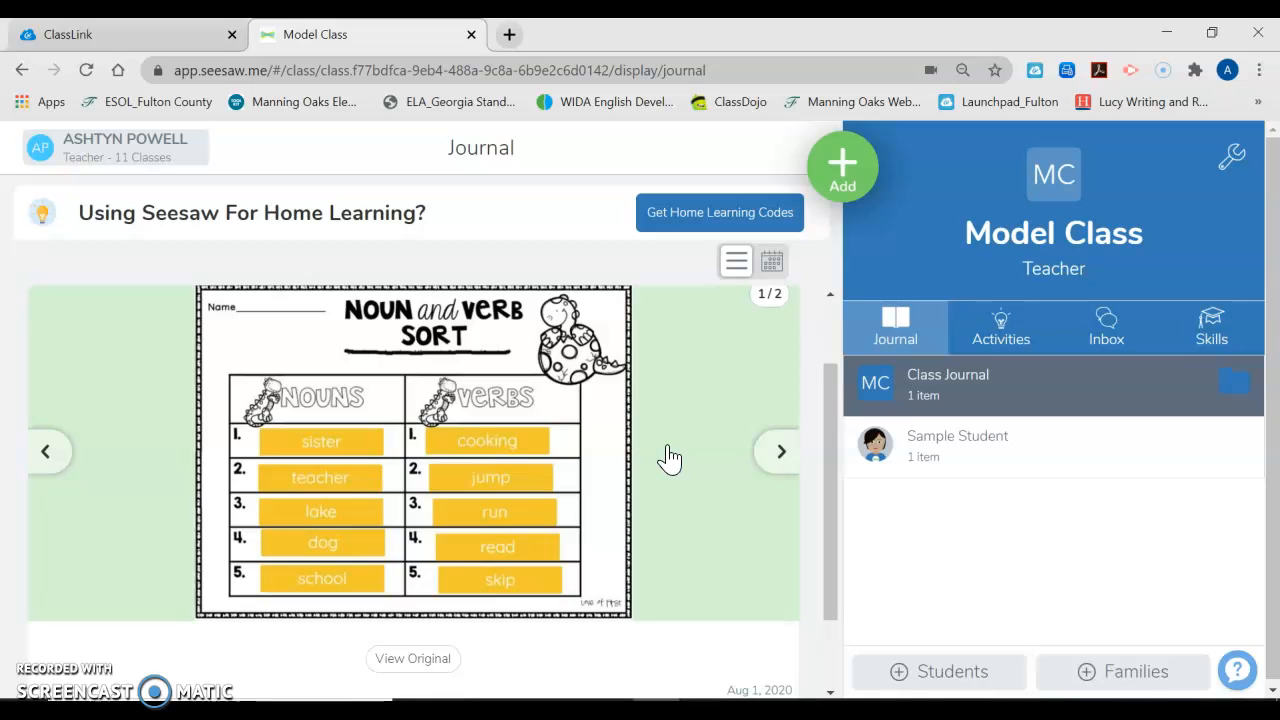
scroll(669, 457, "up", 1)
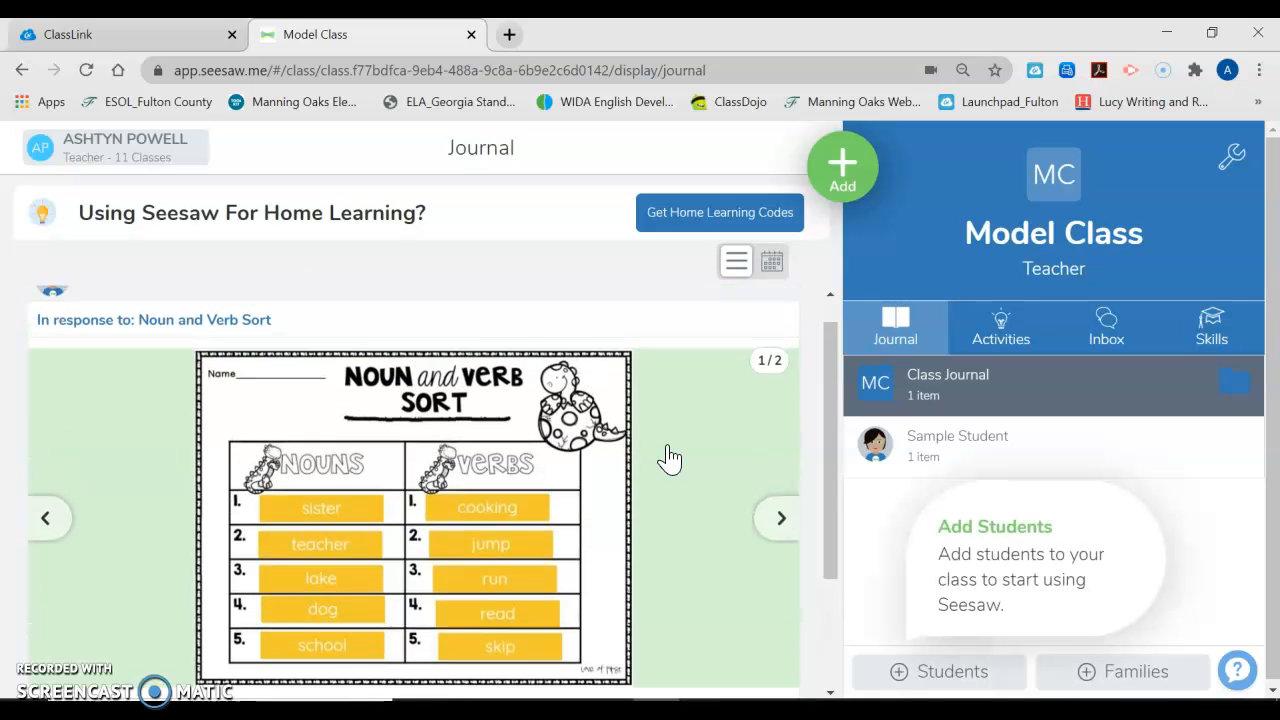
Step: Open the sample student's response enlarged, go to its second page and return to the first
left_click(618, 405)
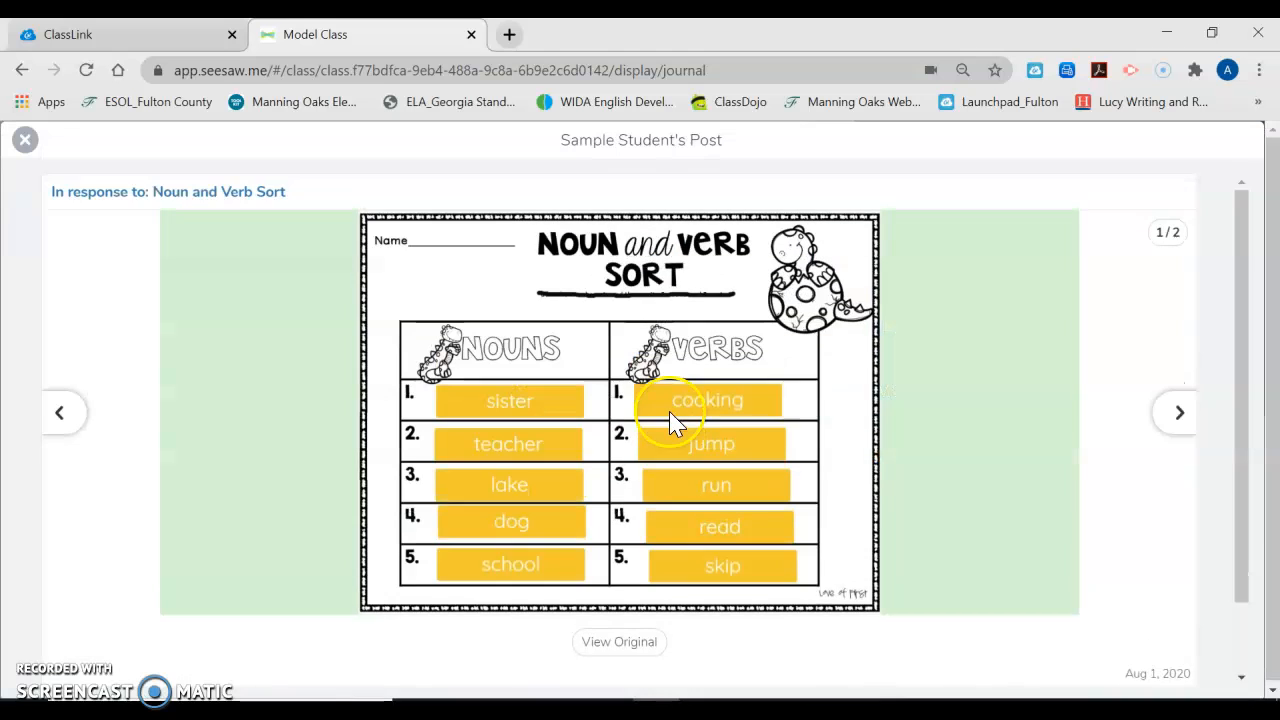
scroll(1100, 478, "down", 1)
scroll(1110, 480, "up", 1)
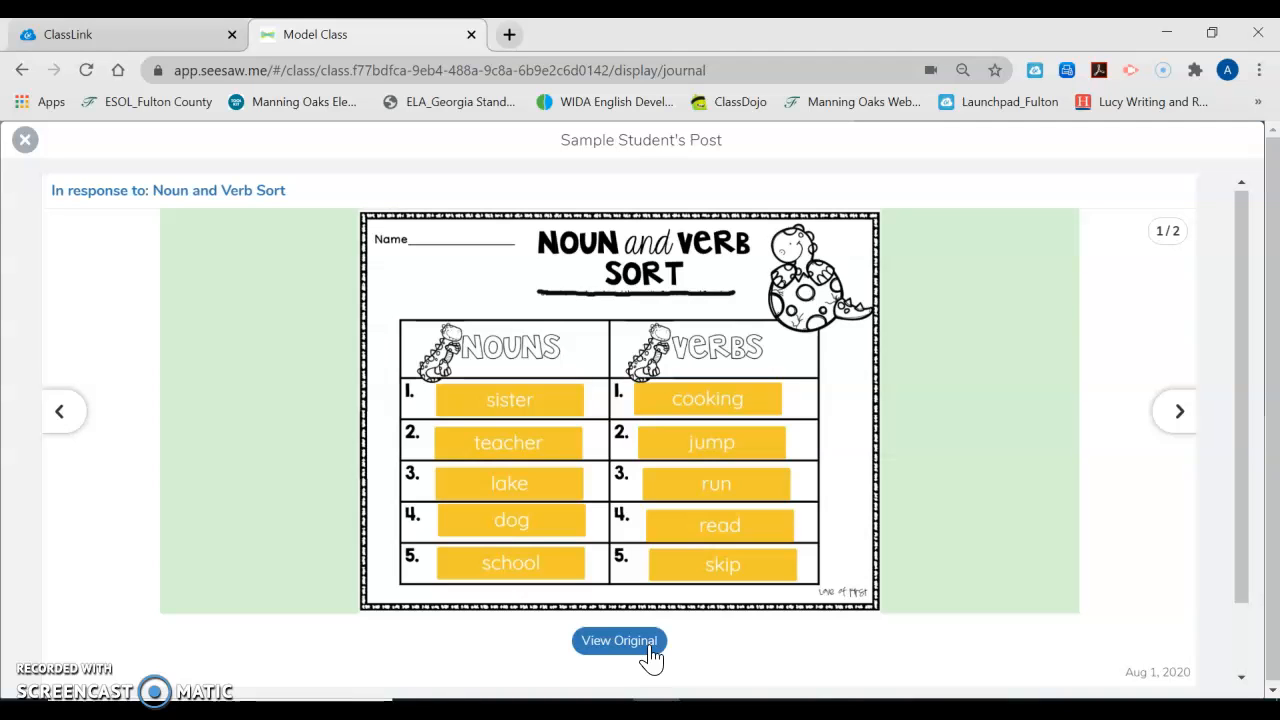
left_click(1180, 428)
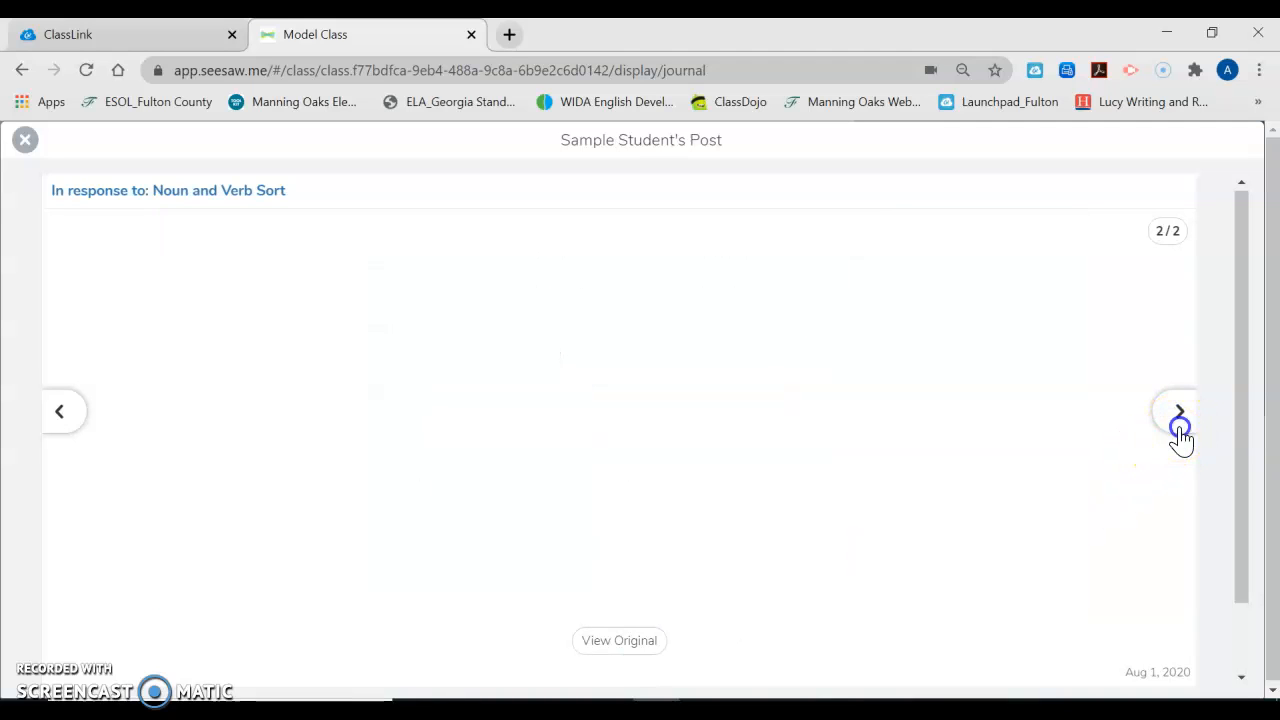
left_click(84, 418)
Step: Like the sample student's Noun and Verb Sort post
scroll(190, 495, "down", 1)
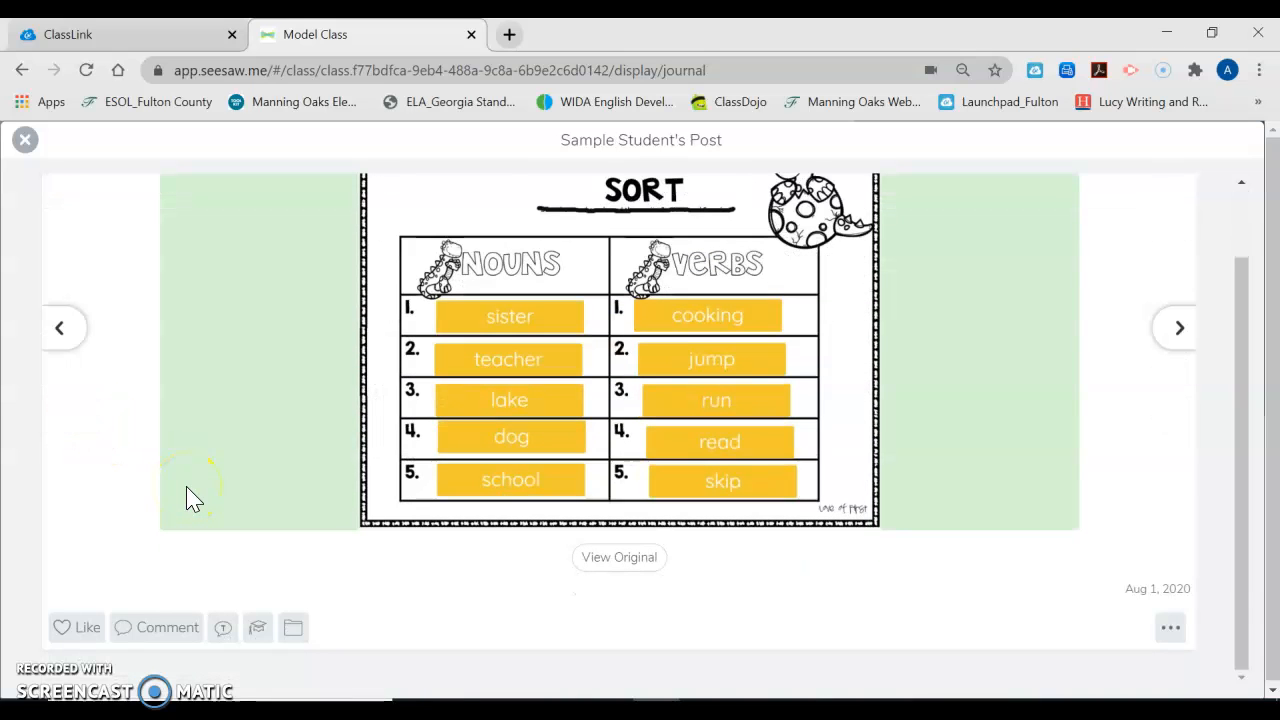
left_click(87, 627)
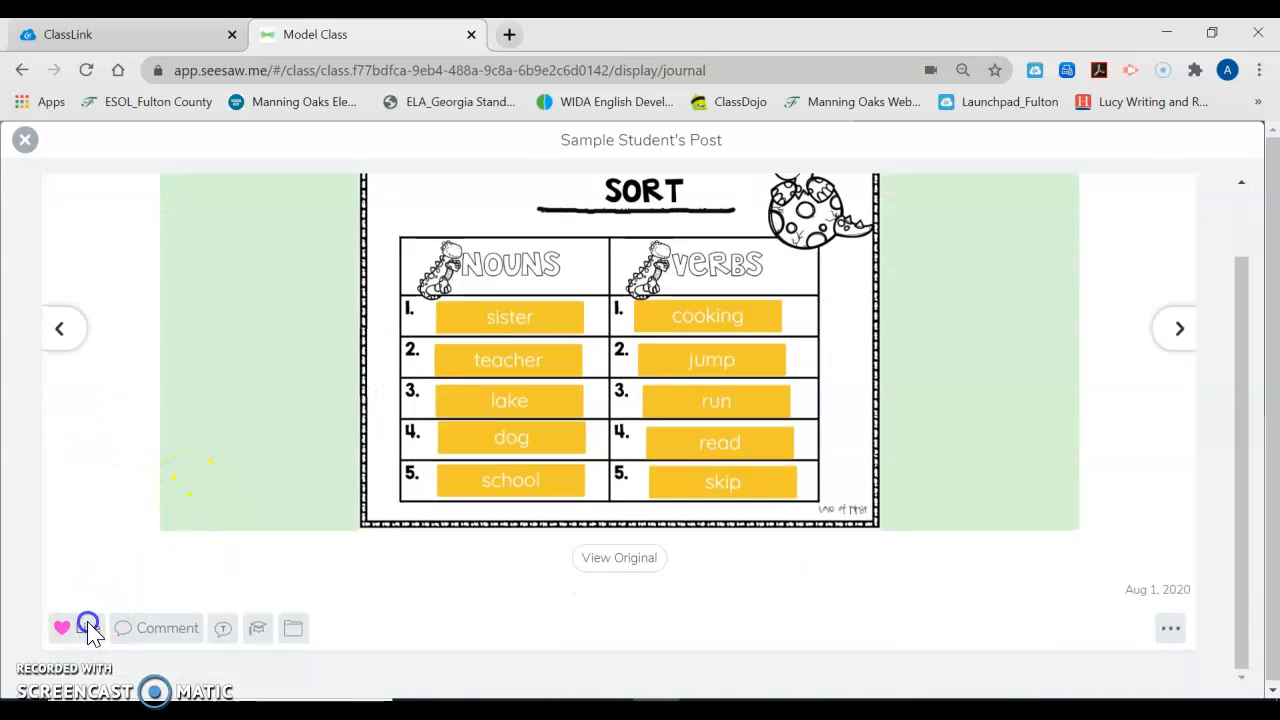
scroll(172, 558, "up", 1)
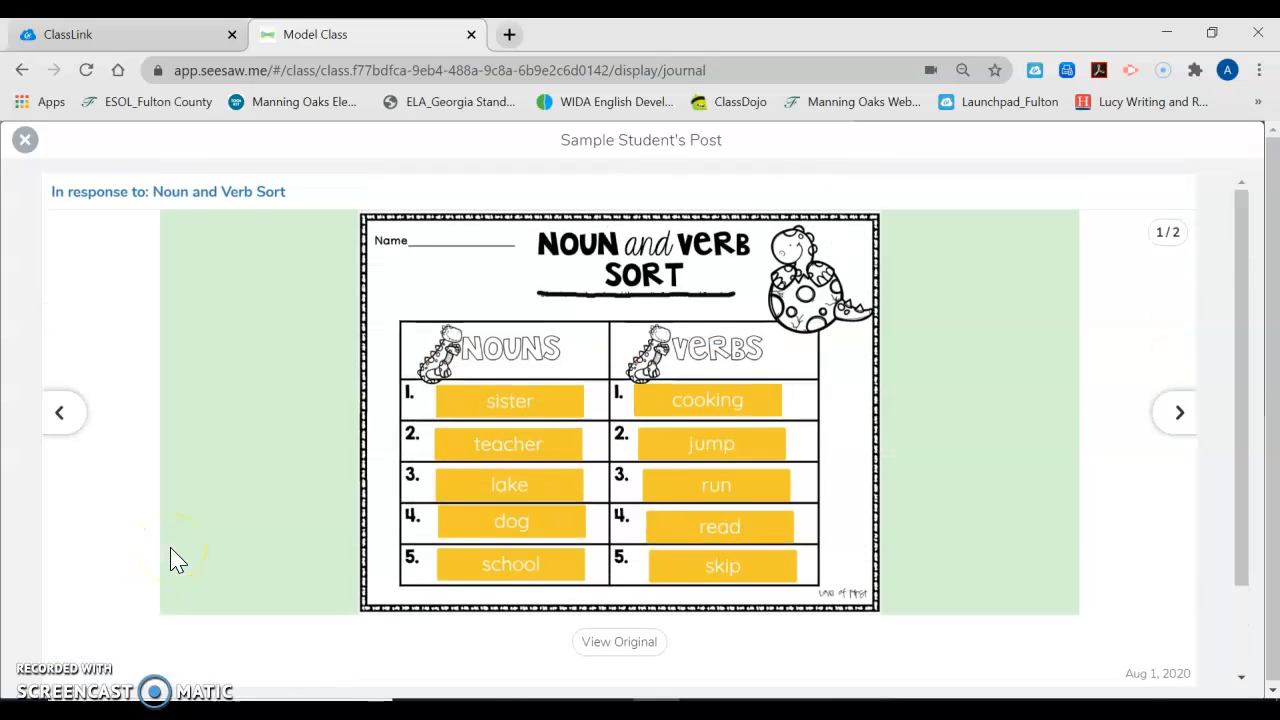
Step: Post the comment "You did a great job!" on the sample student's response
scroll(170, 560, "down", 1)
left_click(145, 636)
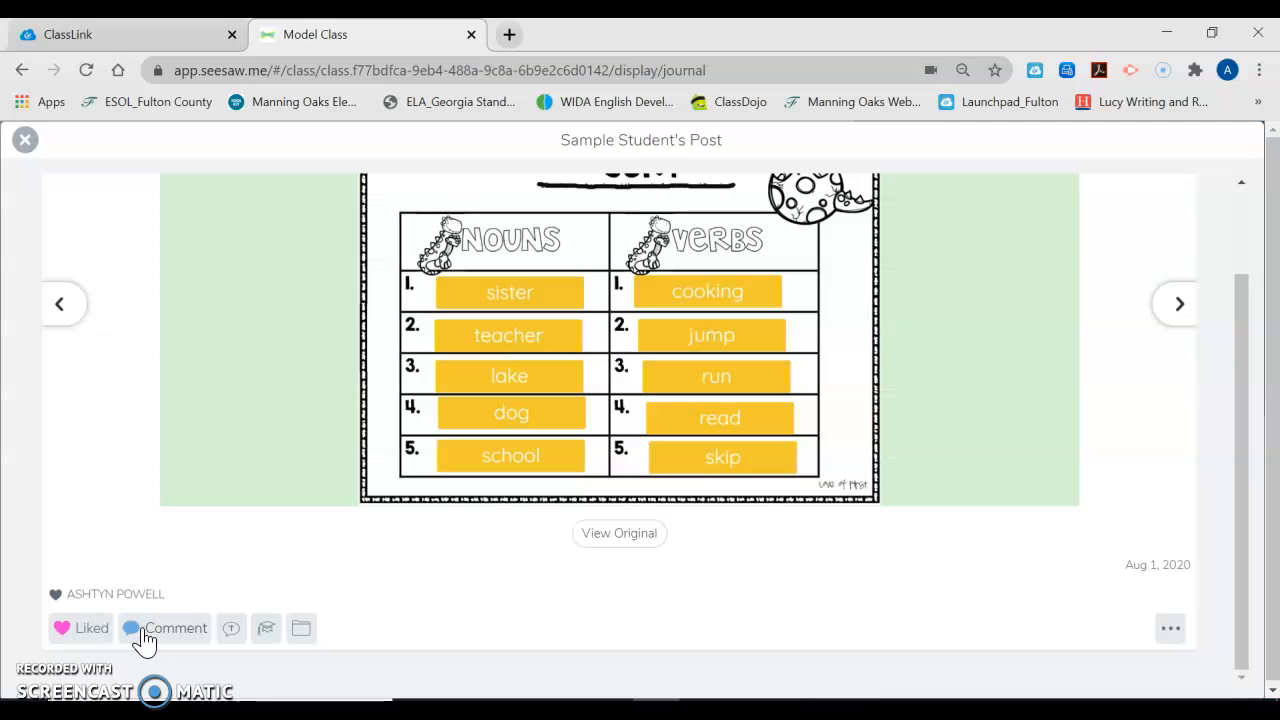
left_click(143, 630)
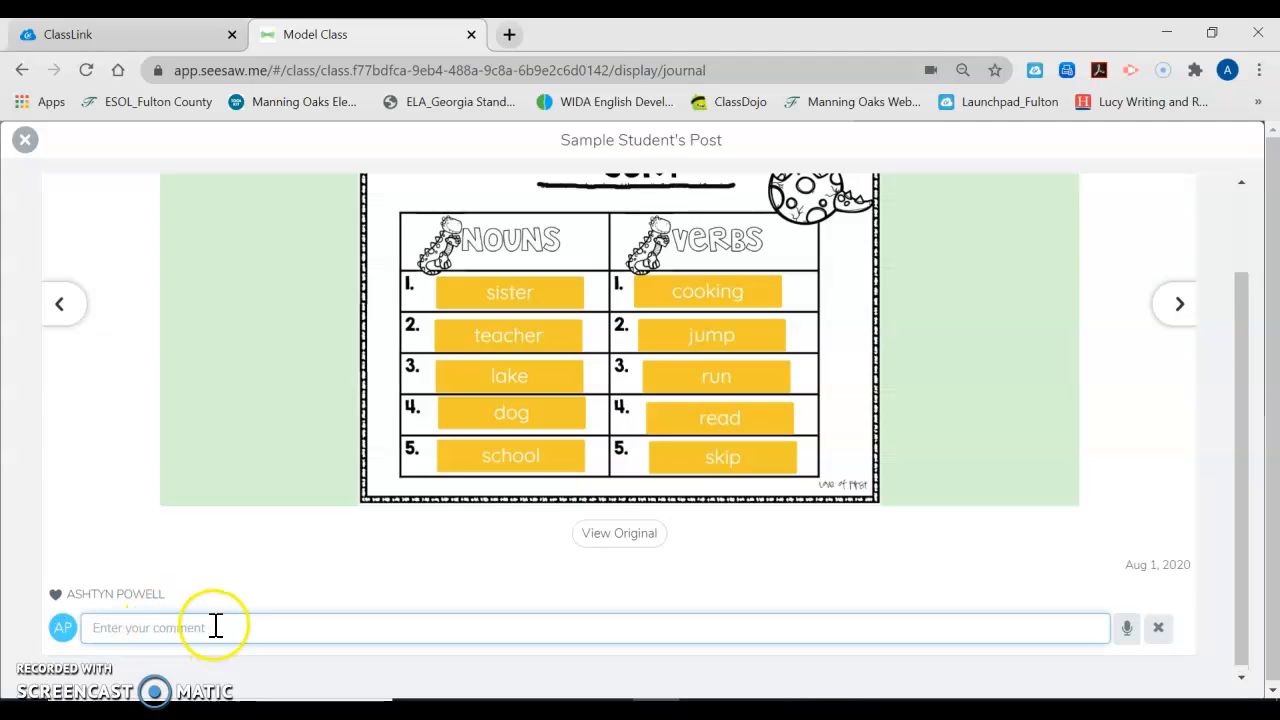
type("I")
key("BackSpace")
type("You did a great job!")
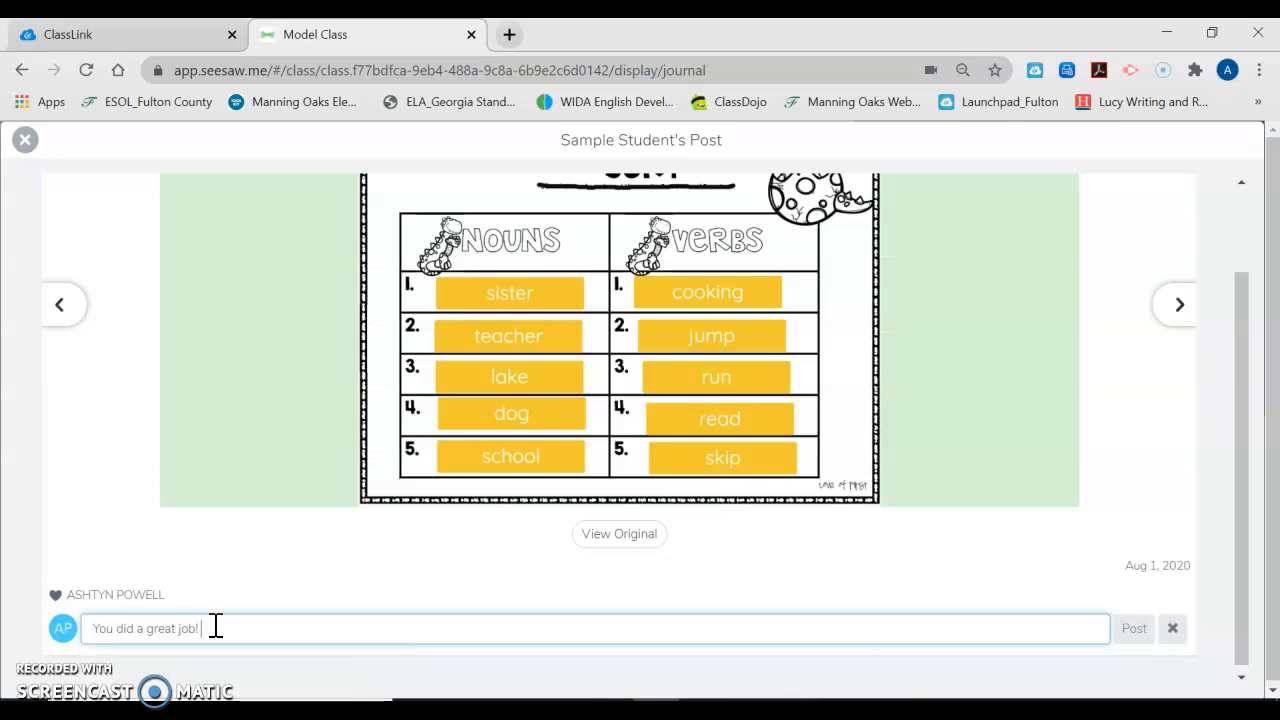
left_click(908, 594)
left_click(1134, 627)
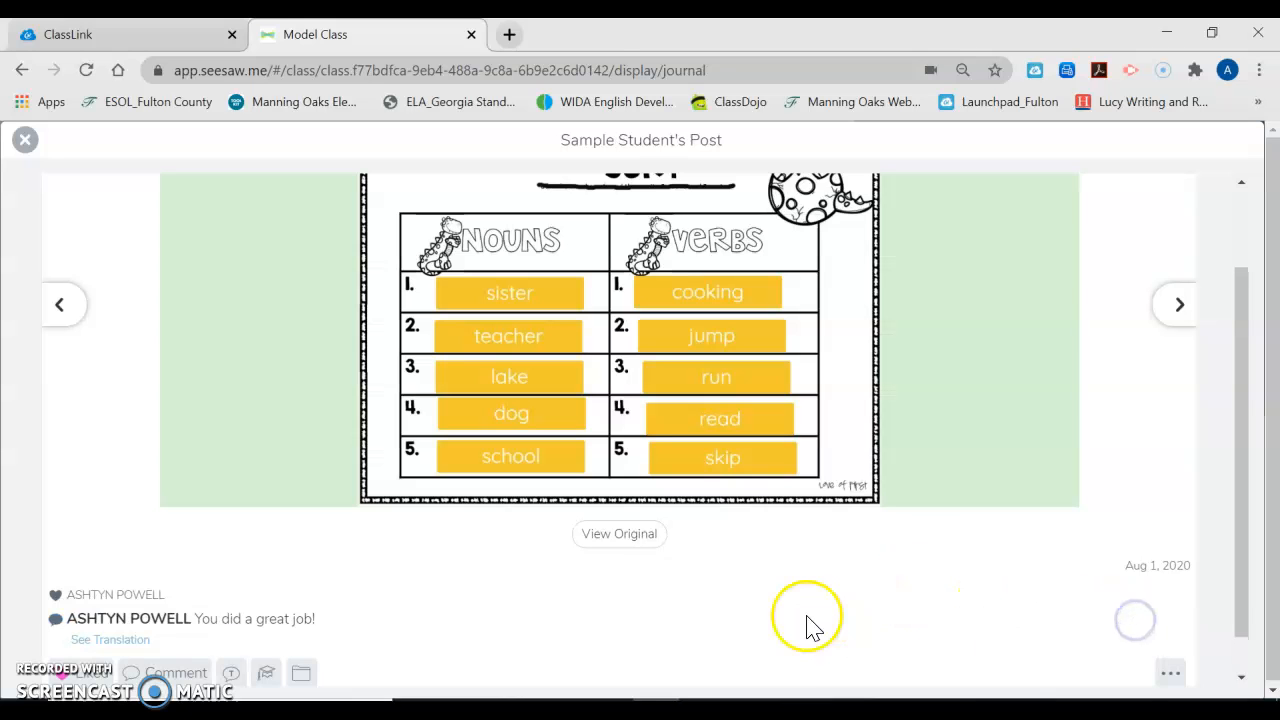
Step: Look at the voice recording option for a new comment and close the comment field without adding anything
scroll(470, 630, "down", 1)
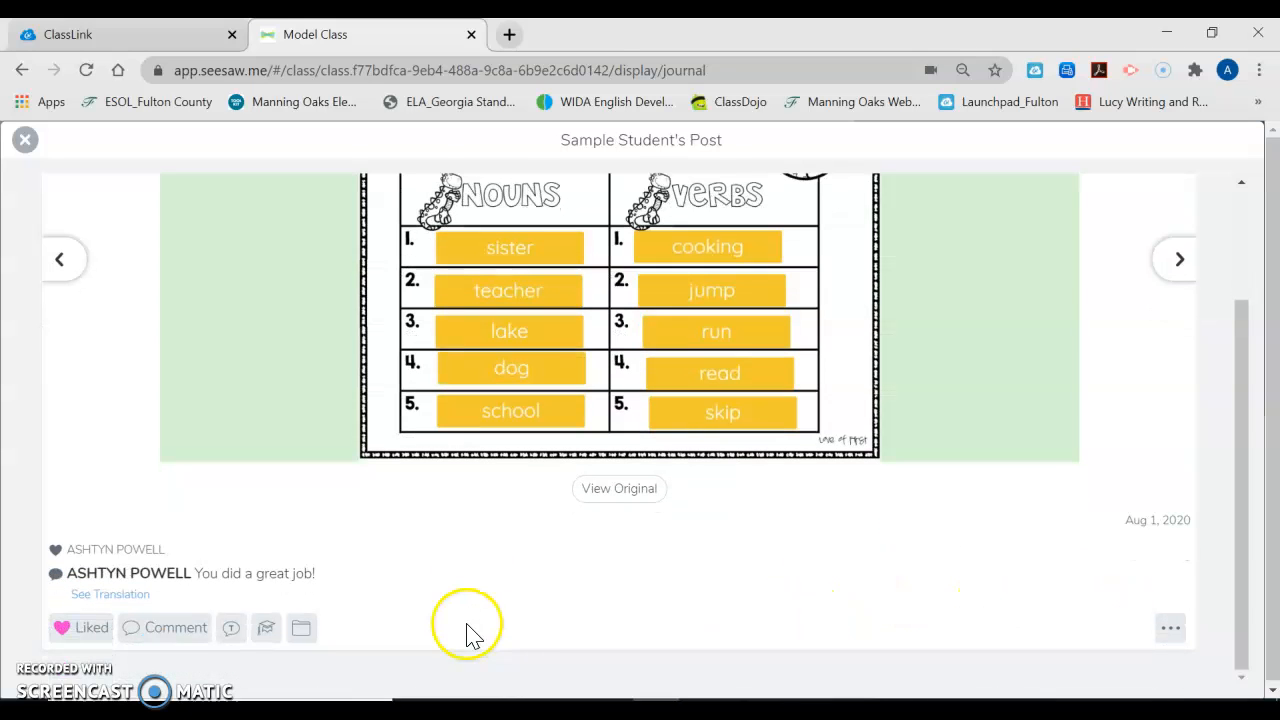
left_click(189, 630)
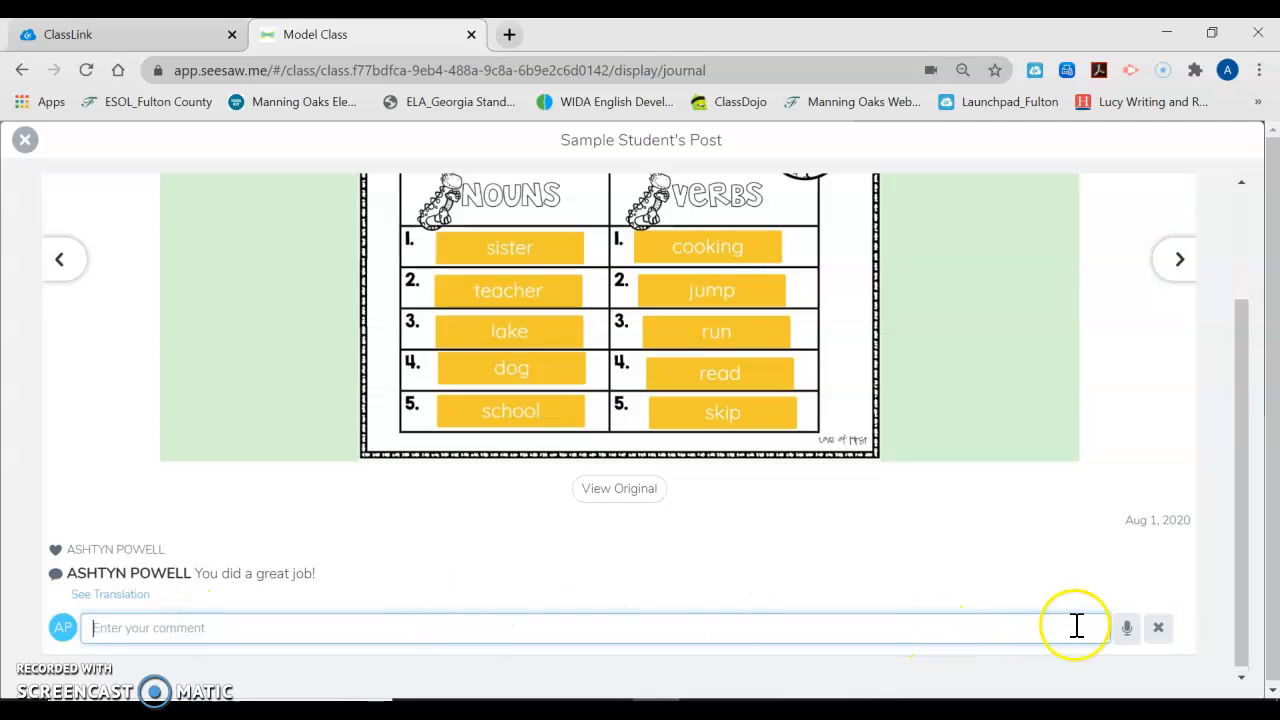
left_click(1157, 627)
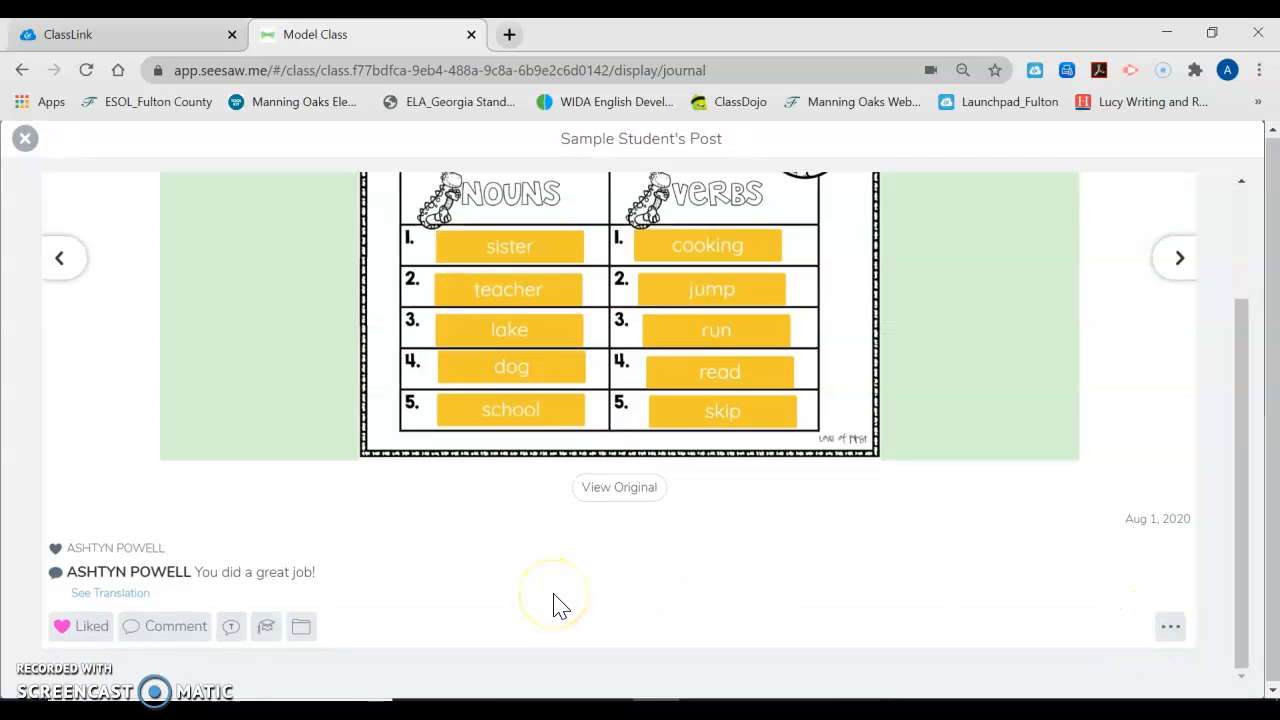
scroll(560, 605, "up", 2)
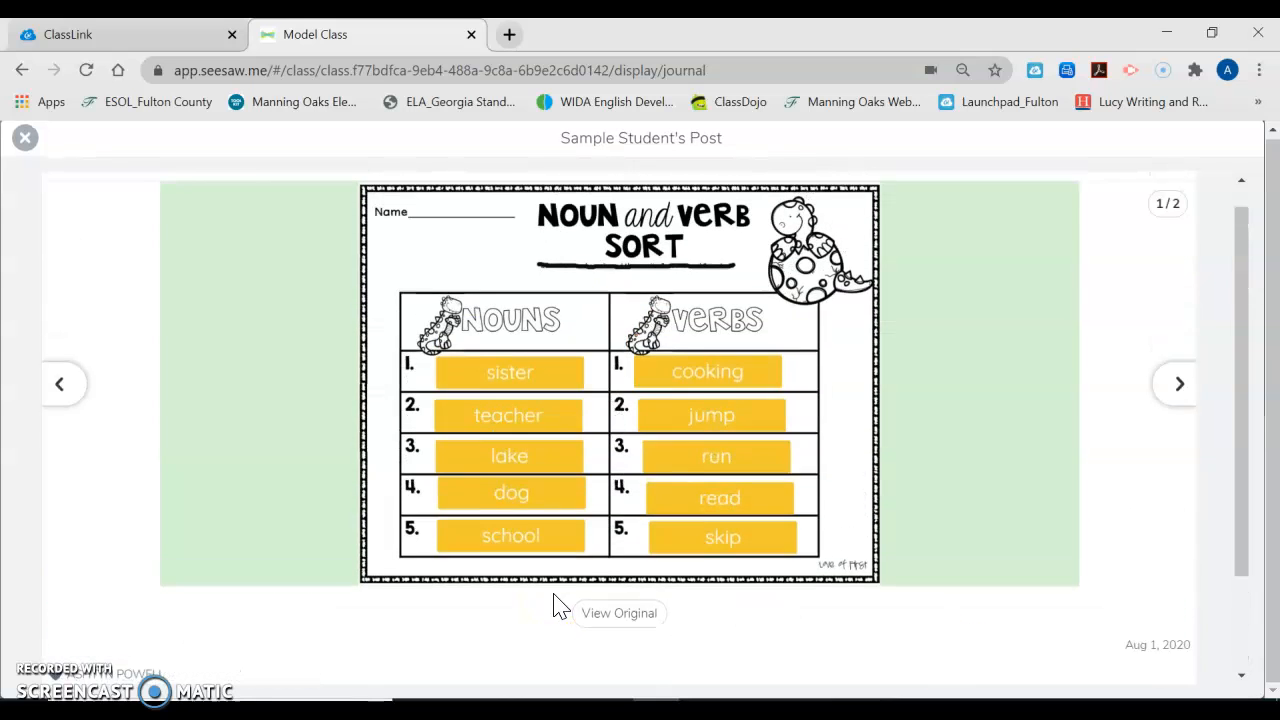